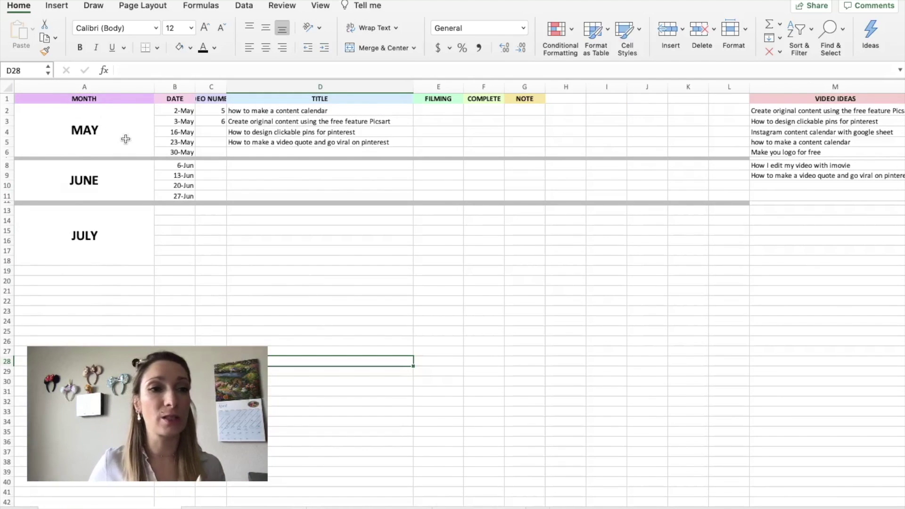
# - Widen the VIDEO NUMBER column so that its full header fits
pyautogui.click(84, 87)
pyautogui.click(175, 87)
pyautogui.moveTo(226, 87); pyautogui.dragTo(276, 87)
pyautogui.click(245, 87)
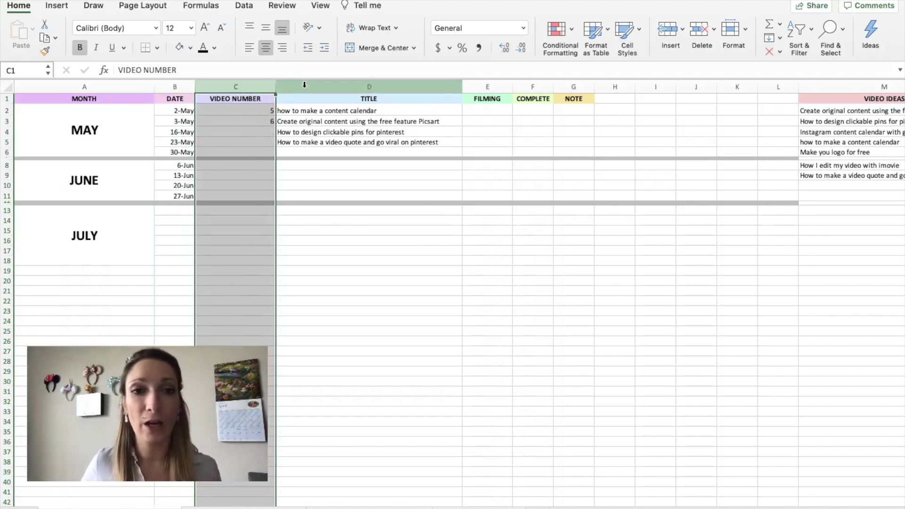
# - Examine the TITLE, FILMING, COMPLETE and NOTE columns and the VIDEO IDEAS list on the video calendar sheet
pyautogui.click(415, 87)
pyautogui.click(486, 86)
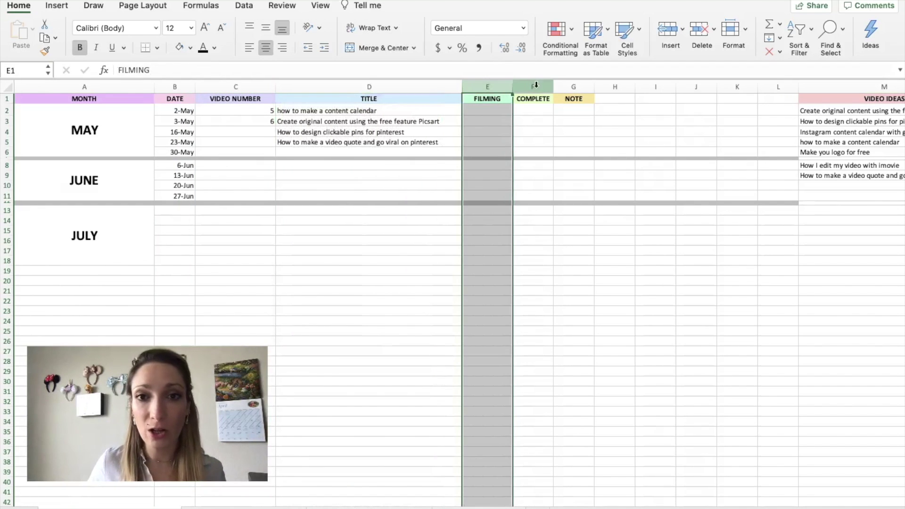
pyautogui.click(525, 87)
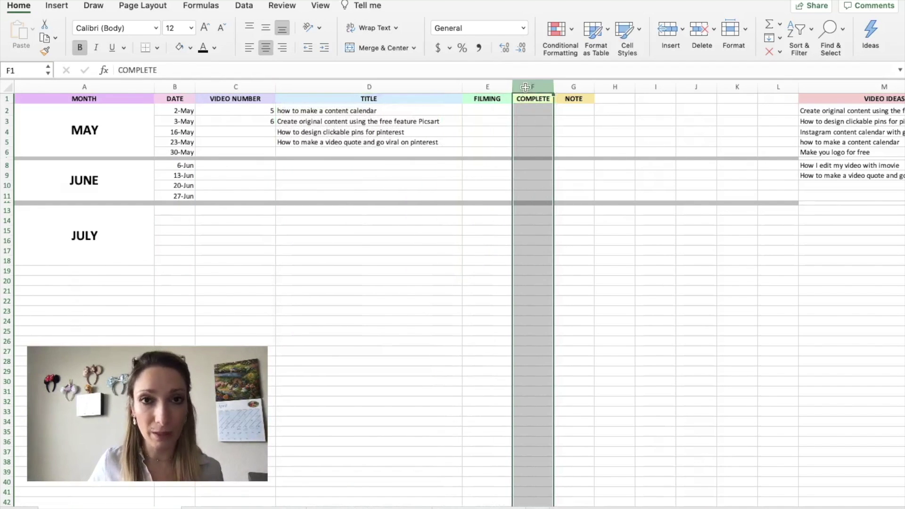
pyautogui.click(573, 87)
pyautogui.hscroll(5, 500, 387)
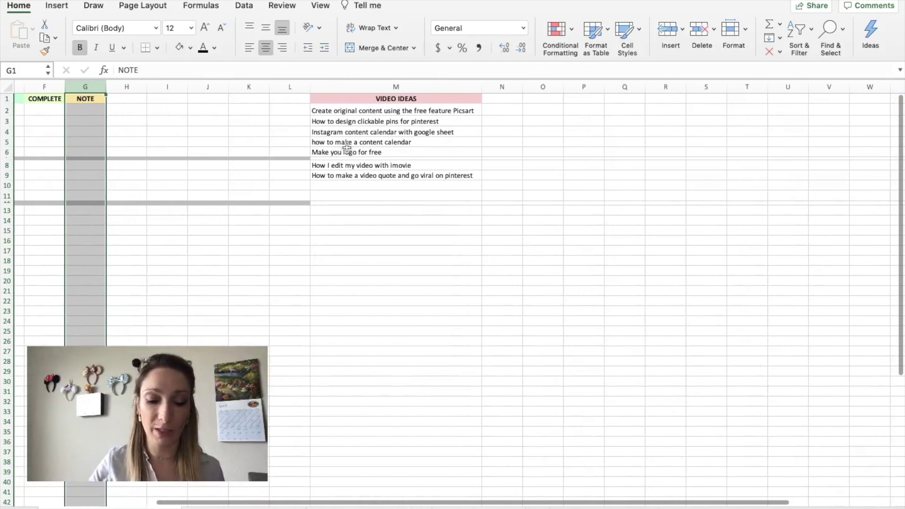
pyautogui.hscroll(-5, 347, 149)
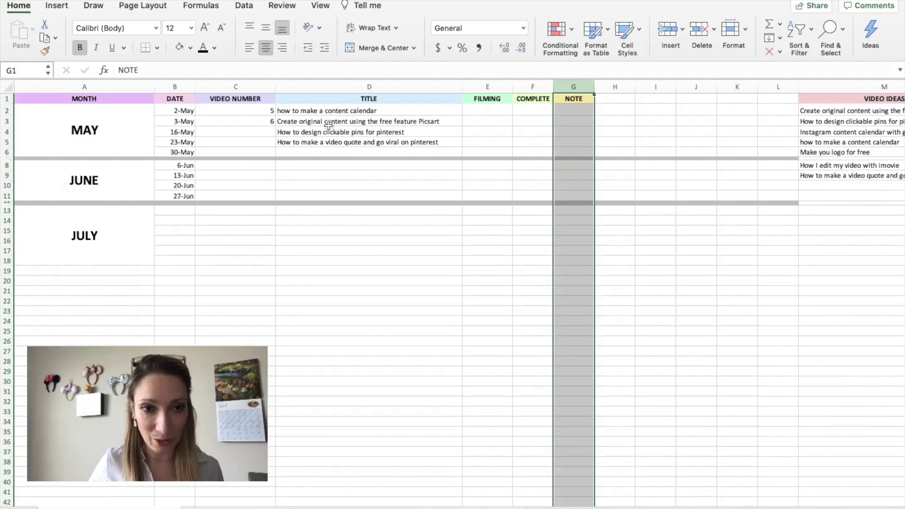
pyautogui.hscroll(-1, 237, 486)
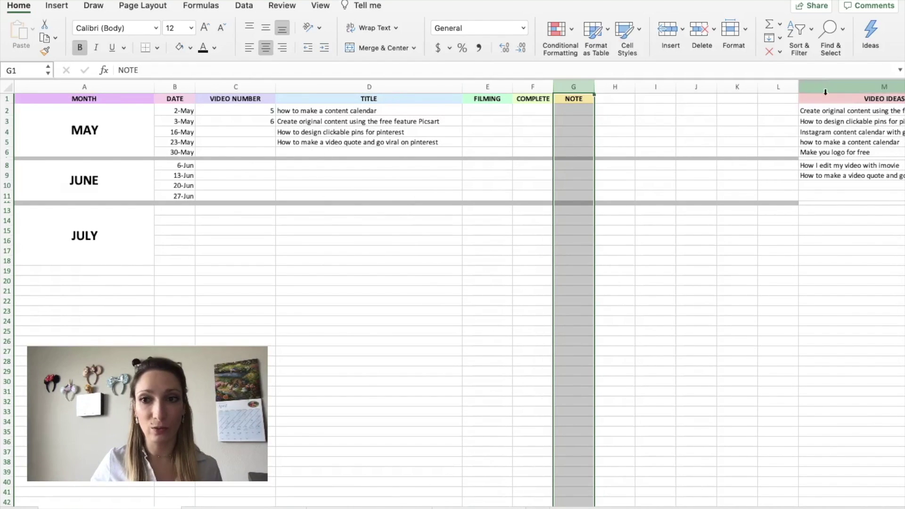
# - Open the article calendar sheet and review its date, title, article number, completion and note columns and the BLOG IDEAS list
pyautogui.hscroll(-1, 825, 80)
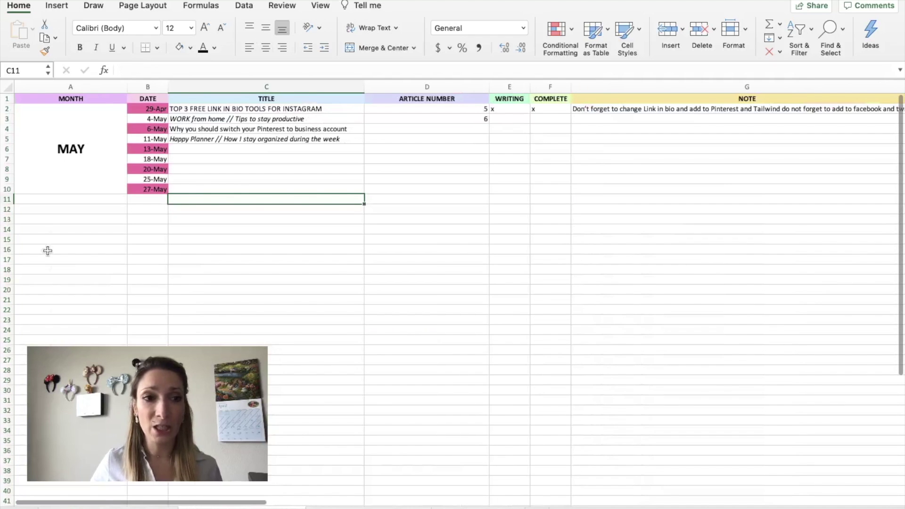
pyautogui.click(97, 87)
pyautogui.click(229, 84)
pyautogui.click(147, 108)
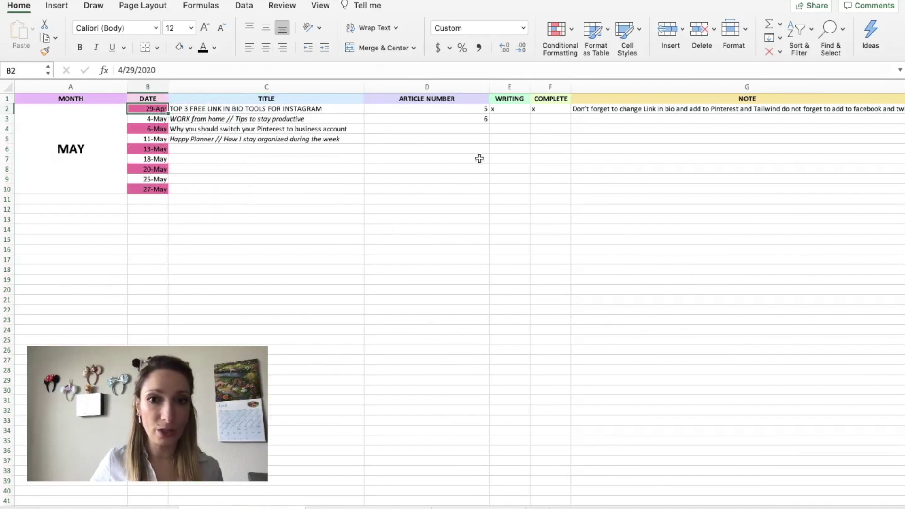
pyautogui.click(428, 87)
pyautogui.click(550, 87)
pyautogui.click(613, 73)
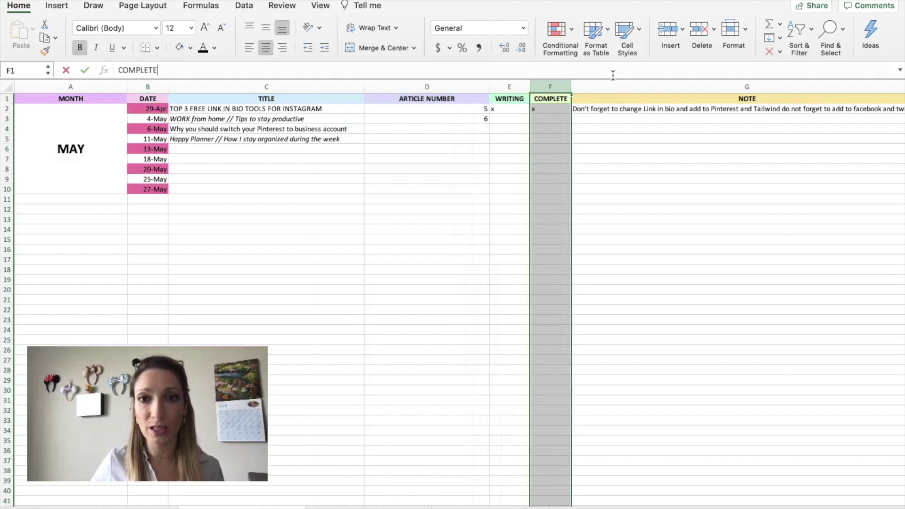
pyautogui.click(613, 87)
pyautogui.hscroll(3, 500, 305)
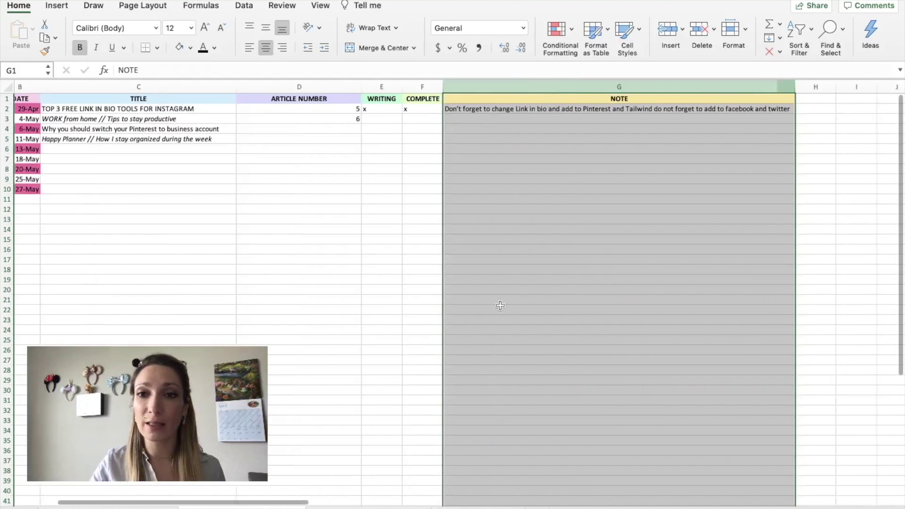
pyautogui.hscroll(5, 500, 306)
pyautogui.hscroll(-4, 472, 250)
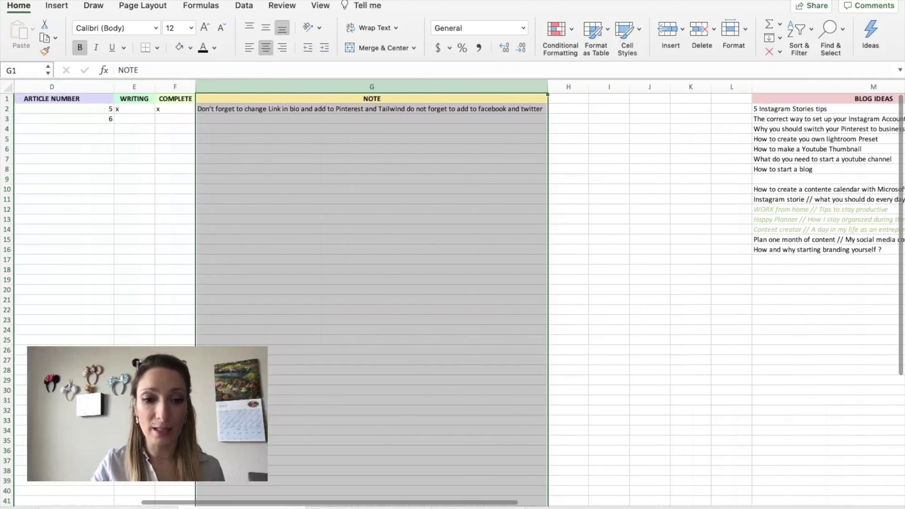
# - Switch to the next calendar sheet and review its VIDEO NUMBER, DATE, TITLE and FILMING columns
pyautogui.click(356, 508)
pyautogui.scroll(-1, 234, 257)
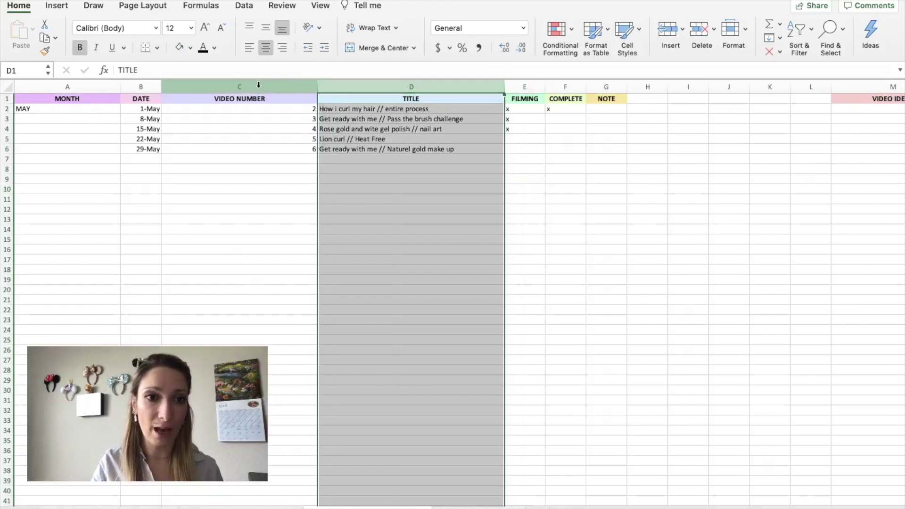
pyautogui.click(259, 85)
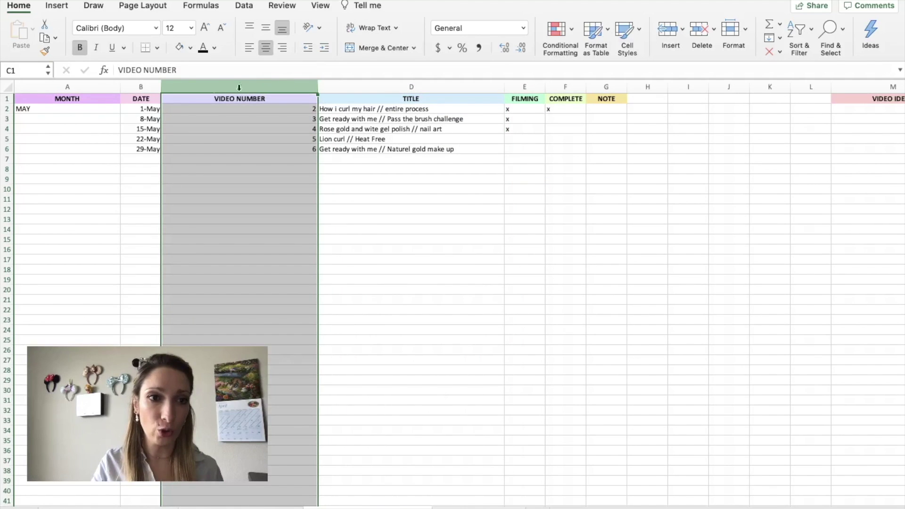
pyautogui.click(142, 88)
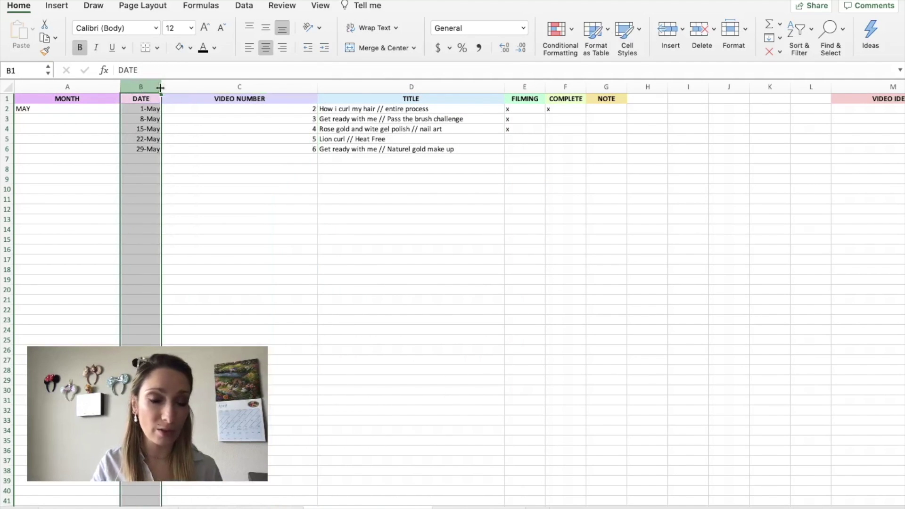
pyautogui.click(366, 87)
pyautogui.click(534, 84)
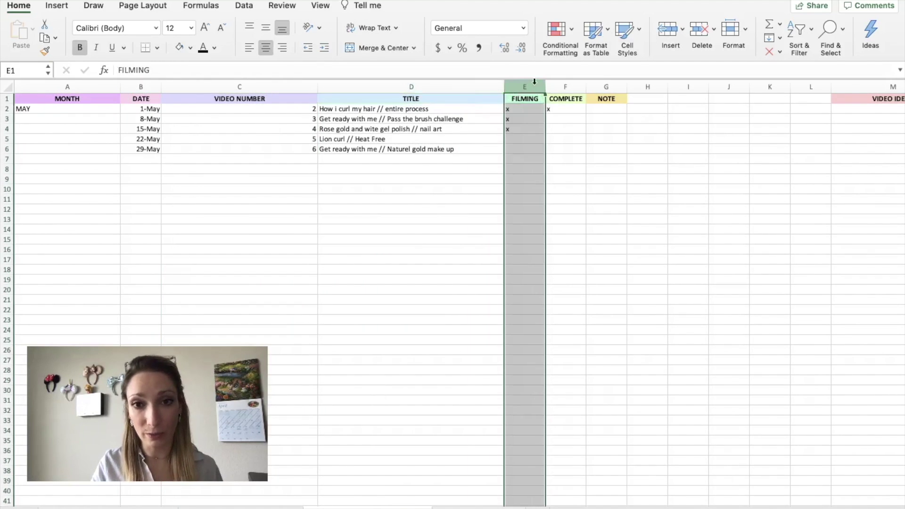
pyautogui.hscroll(5, 557, 118)
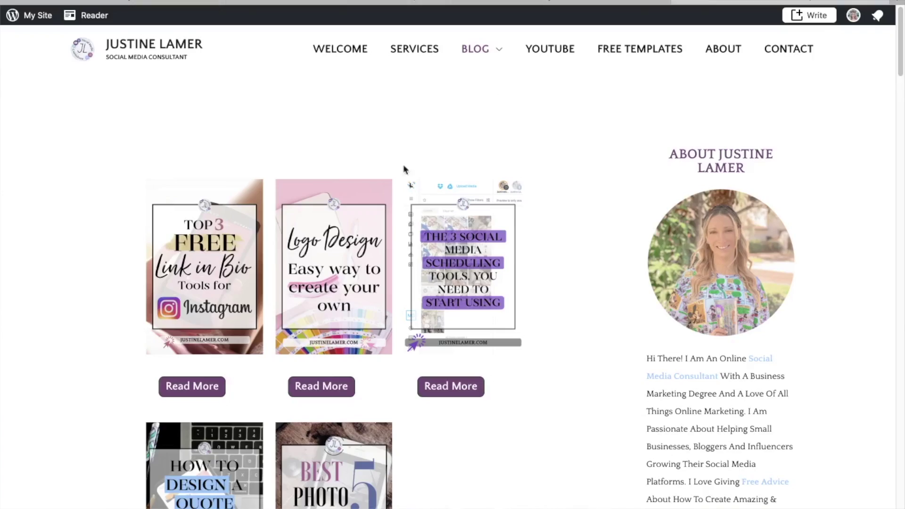
# - Switch to the blog website, open the article on the 3 social media scheduling tools and skim its introduction
pyautogui.scroll(-1, 396, 225)
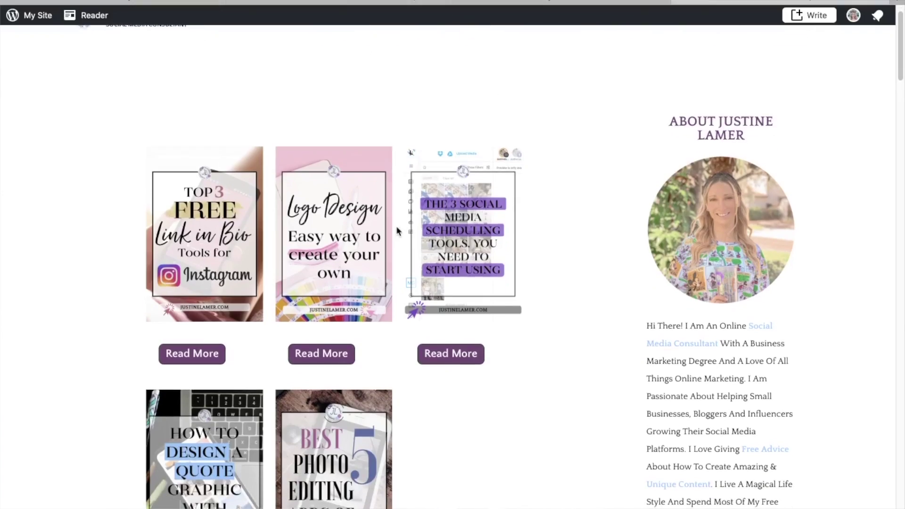
pyautogui.click(433, 240)
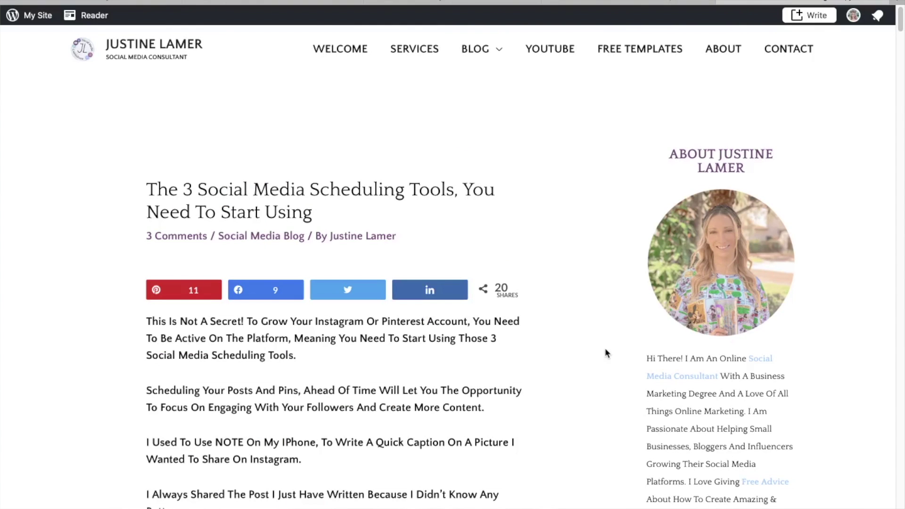
pyautogui.scroll(-4, 604, 348)
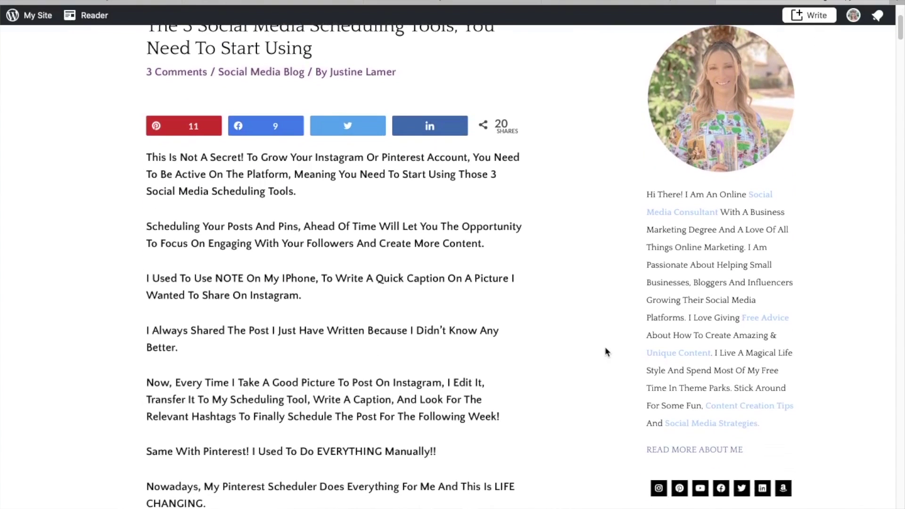
pyautogui.scroll(-8, 506, 336)
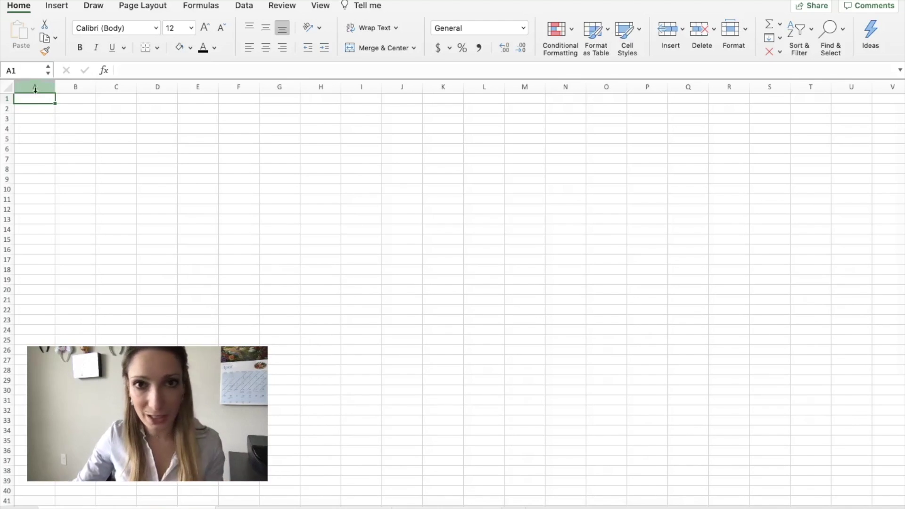
# - Enter MONTH as a bold header in cell A1 of the blank sheet
pyautogui.write('MO')
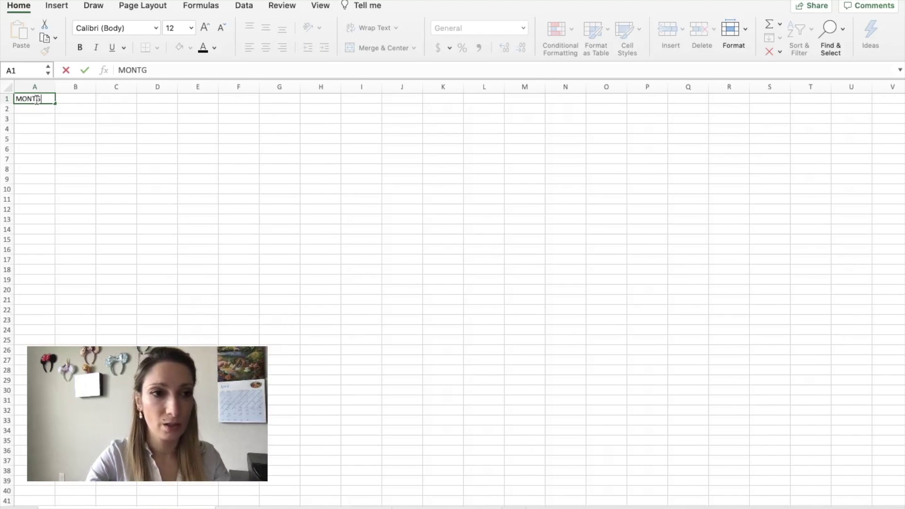
pyautogui.write('NT')
pyautogui.write('H')
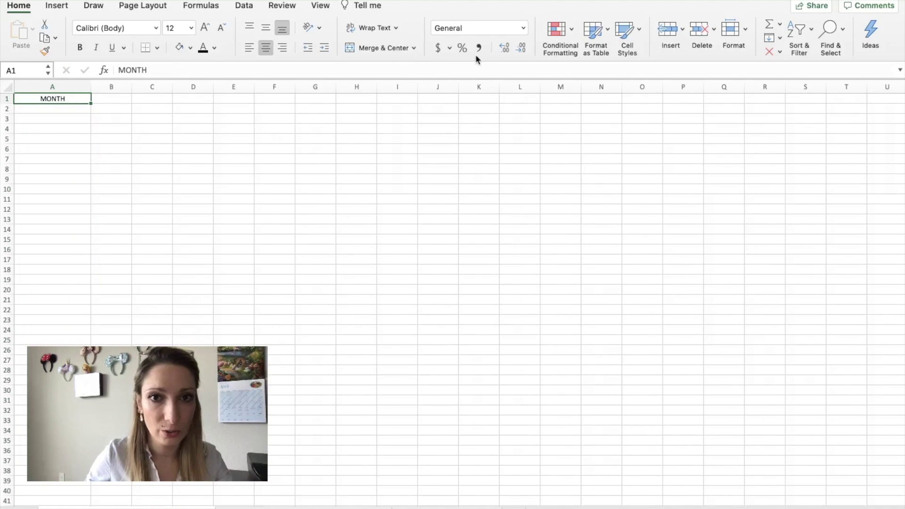
pyautogui.press('super+b')
# - Fill the MONTH header cell with a custom light turquoise colour
pyautogui.click(215, 48)
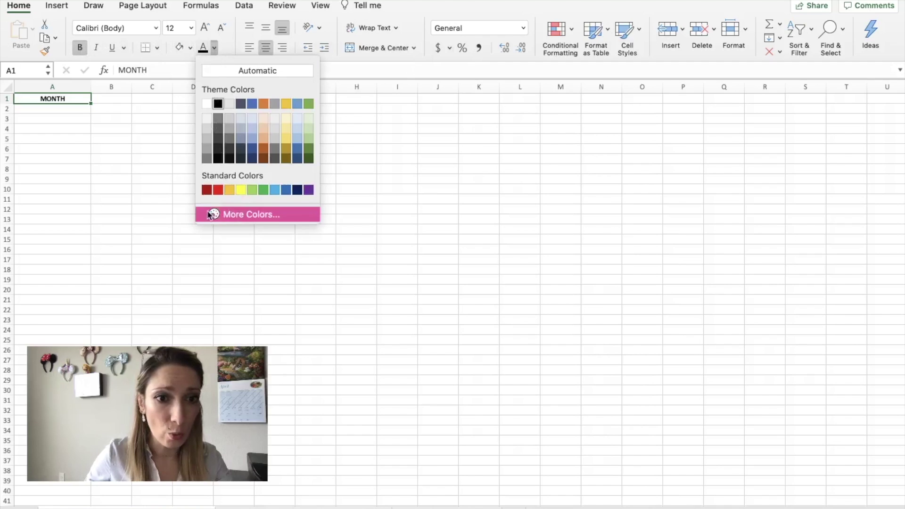
pyautogui.click(245, 213)
pyautogui.click(460, 286)
pyautogui.click(63, 196)
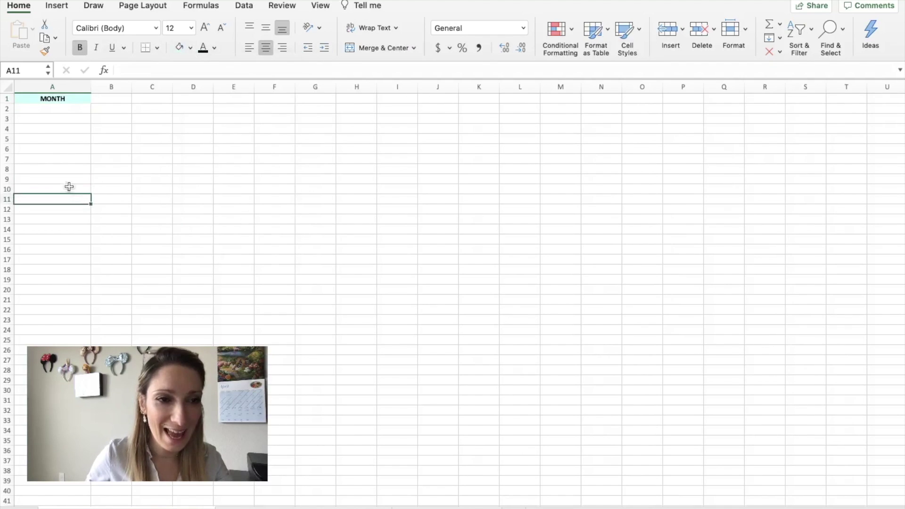
pyautogui.click(63, 110)
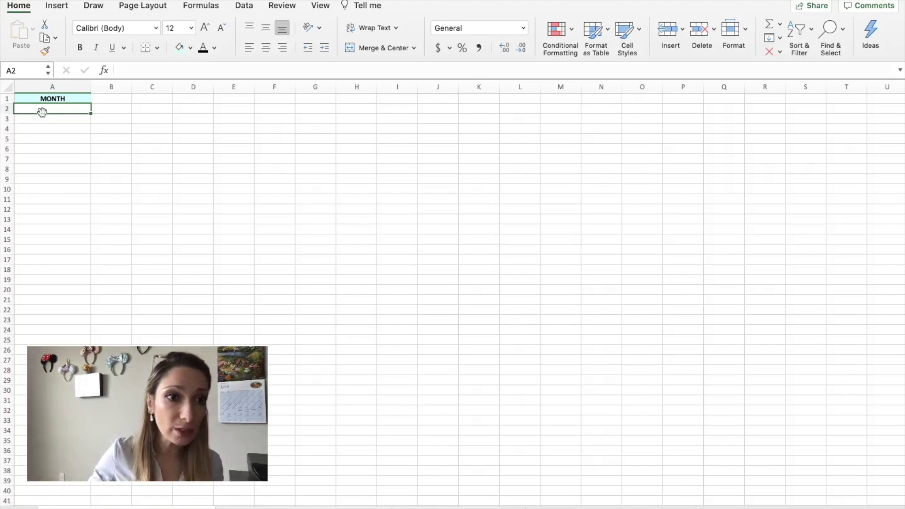
pyautogui.click(117, 109)
pyautogui.click(117, 120)
pyautogui.click(113, 149)
pyautogui.click(112, 161)
pyautogui.click(111, 178)
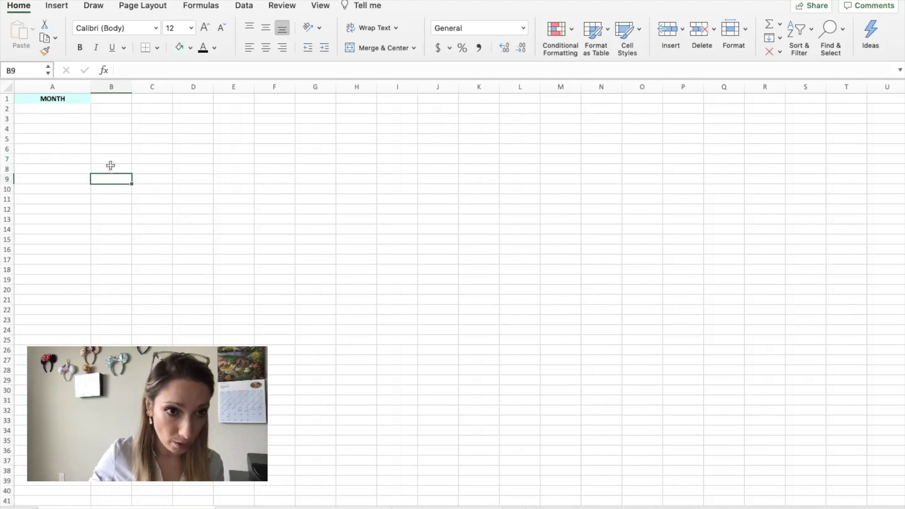
# - Merge cells A2:A13 into a centred MAY label and format it in Abadi MT Condensed at size 24
pyautogui.moveTo(53, 109); pyautogui.dragTo(53, 220)
pyautogui.click(399, 50)
pyautogui.doubleClick(60, 156)
pyautogui.write('MAY')
pyautogui.click(266, 27)
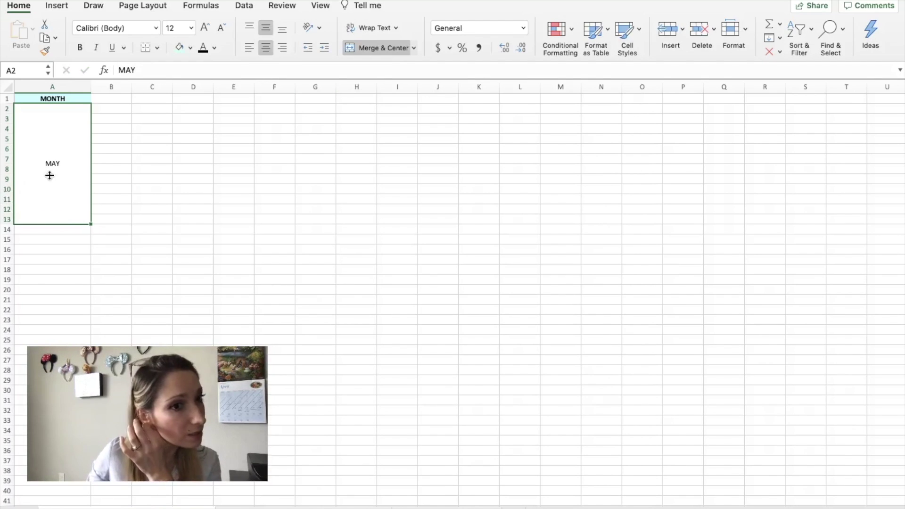
pyautogui.click(157, 29)
pyautogui.click(118, 130)
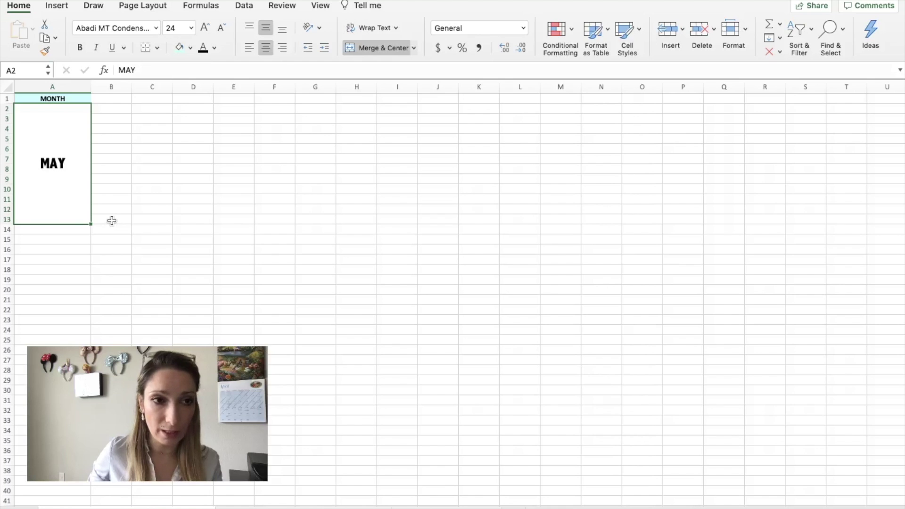
# - Widen column B and enter DATE as its header in cell B1
pyautogui.moveTo(133, 82); pyautogui.dragTo(161, 84)
pyautogui.doubleClick(125, 101)
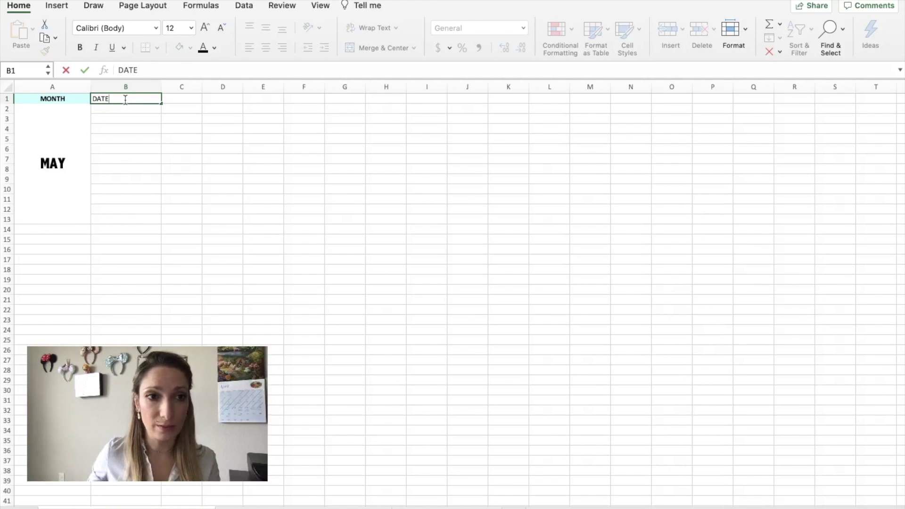
pyautogui.moveTo(109, 98); pyautogui.dragTo(91, 96)
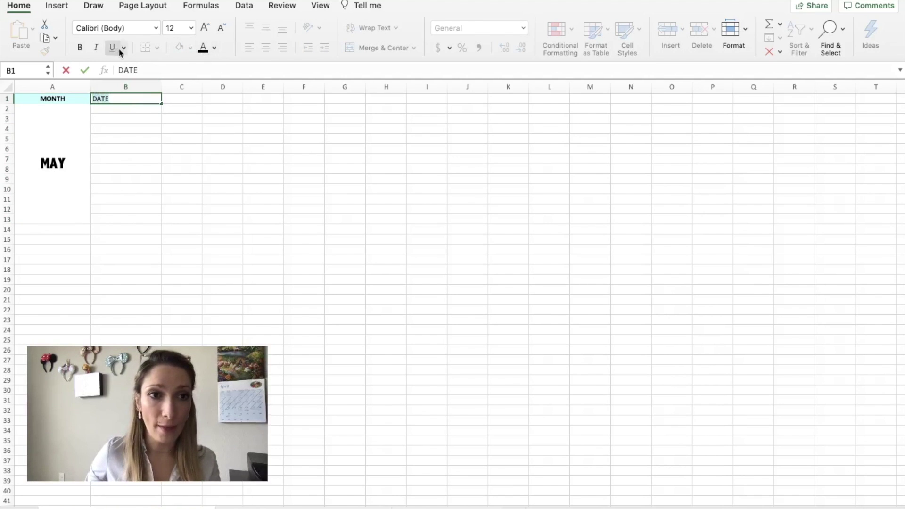
pyautogui.click(173, 137)
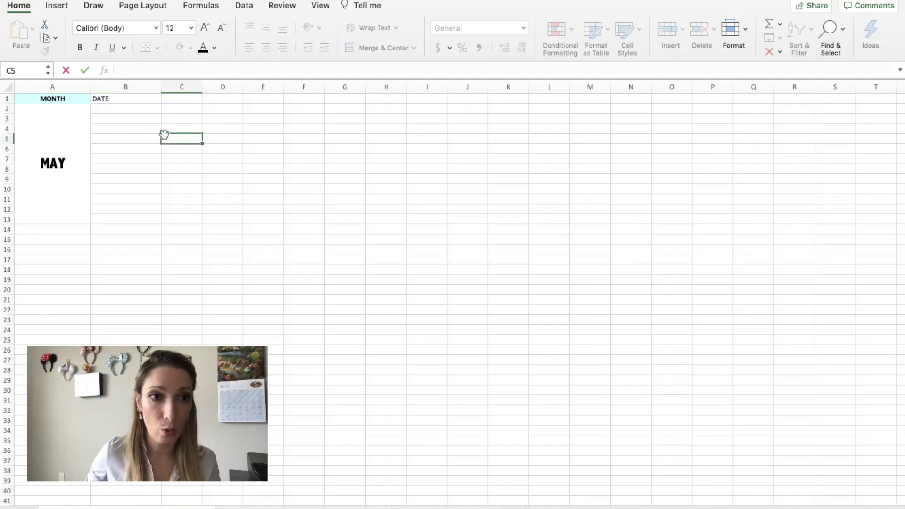
# - Centre the DATE header and fill its cell with a custom light yellow-green colour
pyautogui.click(118, 98)
pyautogui.click(266, 48)
pyautogui.click(190, 47)
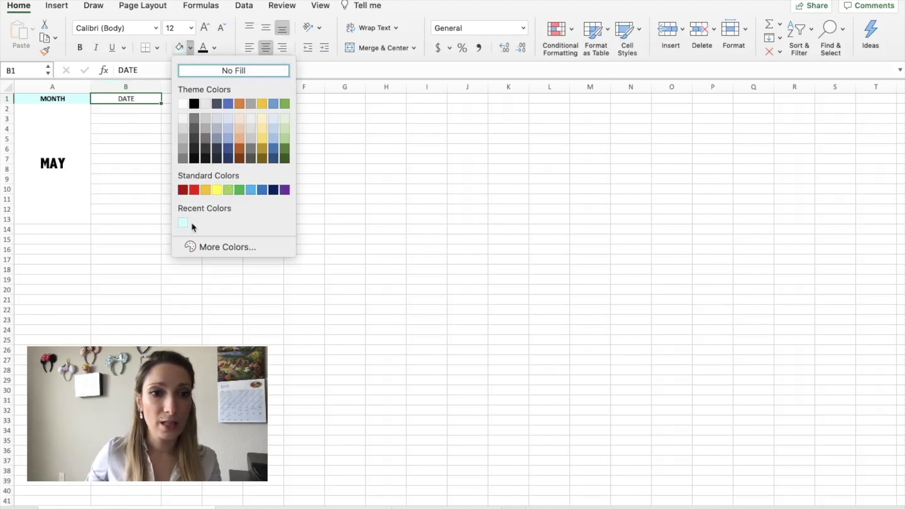
pyautogui.click(212, 247)
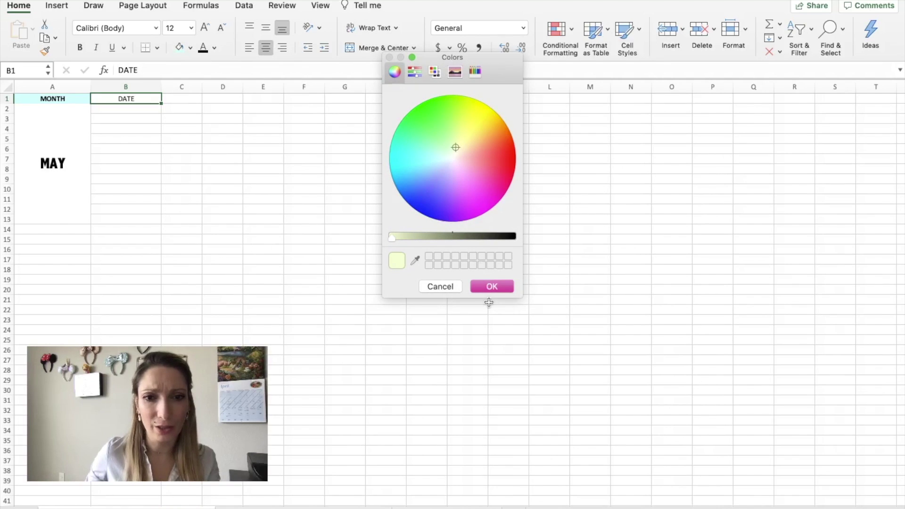
pyautogui.click(490, 287)
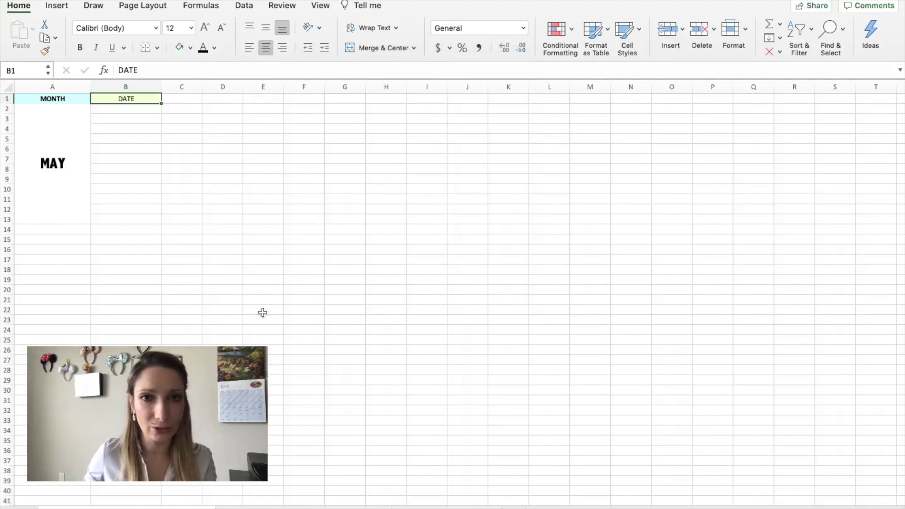
# - Enter the dates 5/4, 5/6, 5/8 and 5/25 down the DATE column in cells B2 to B5
pyautogui.click(99, 111)
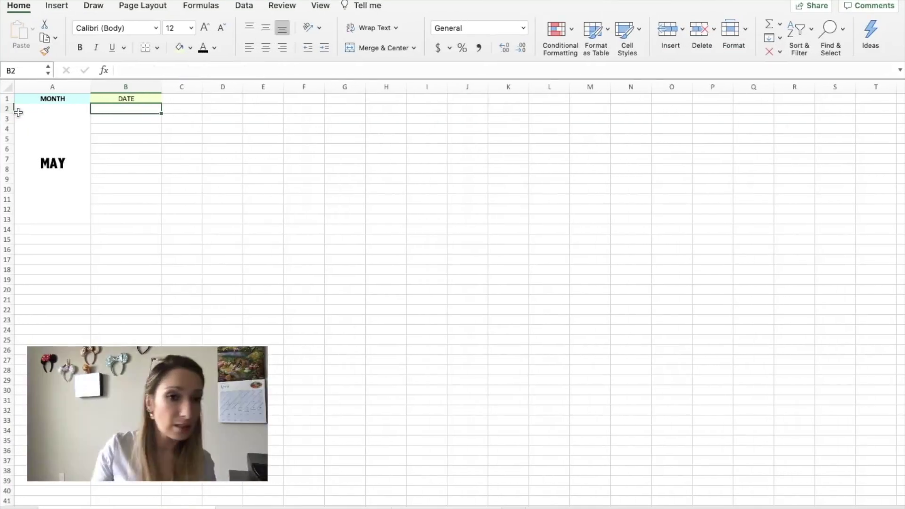
pyautogui.write('5/4')
pyautogui.press('Return')
pyautogui.write('5/6')
pyautogui.press('Return')
pyautogui.write('5/8')
pyautogui.press('Return')
pyautogui.write('5/25')
pyautogui.press('Return')
# - Change the date in B5 to May 11 and enter 513 in the cell below it
pyautogui.doubleClick(146, 140)
pyautogui.press('BackSpace')
pyautogui.press('BackSpace')
pyautogui.write('11')
pyautogui.press('Return')
pyautogui.write('513')
pyautogui.press('Return')
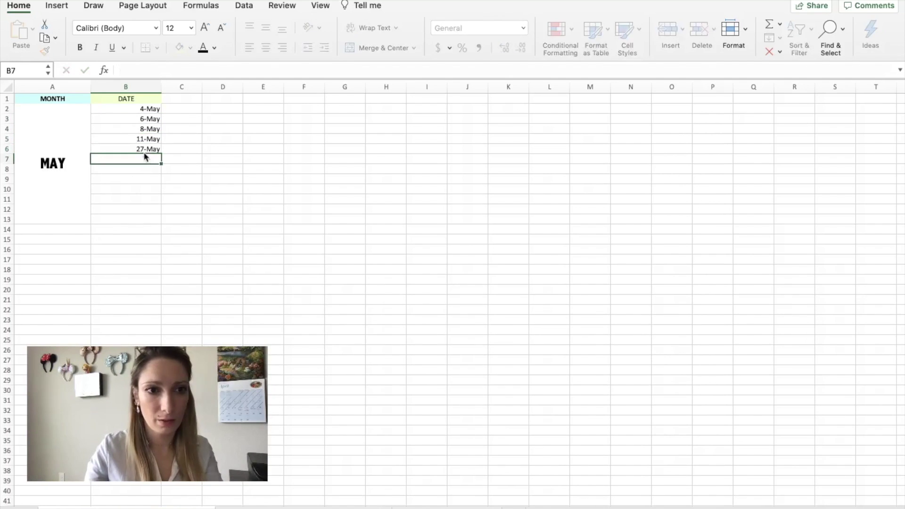
# - Correct the date in cell B6 to May 13
pyautogui.doubleClick(145, 150)
pyautogui.press('BackSpace')
pyautogui.press('BackSpace')
pyautogui.write('13')
pyautogui.doubleClick(154, 140)
pyautogui.press('BackSpace')
pyautogui.press('BackSpace')
pyautogui.press('BackSpace')
pyautogui.press('BackSpace')
pyautogui.write('2020')
pyautogui.press('Return')
pyautogui.doubleClick(137, 152)
pyautogui.press('BackSpace')
pyautogui.press('BackSpace')
pyautogui.press('BackSpace')
pyautogui.press('BackSpace')
pyautogui.press('Return')
# - Enter the dates 5/15, 5/18, 5/20, 5/22, 5/25, 5/27 and 5/29 down the DATE column in cells B7 to B13
pyautogui.write('5/15')
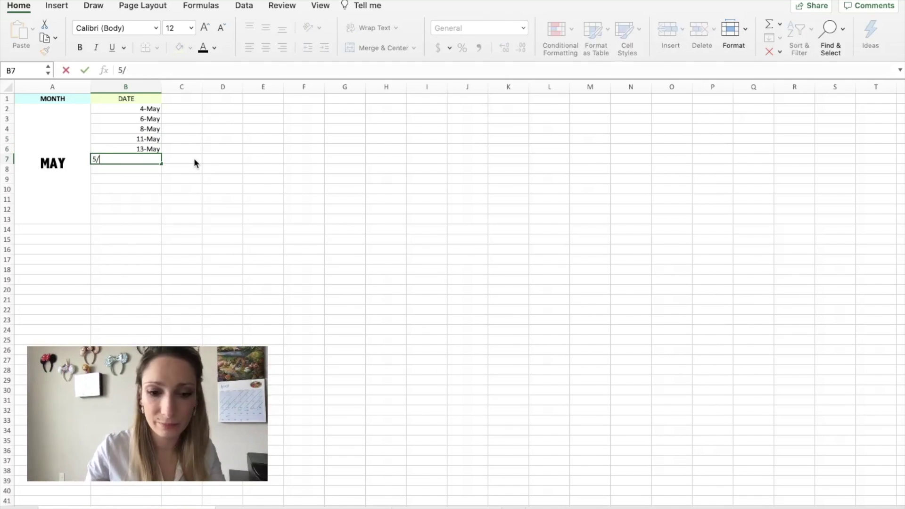
pyautogui.press('Return')
pyautogui.write('5/18')
pyautogui.press('Return')
pyautogui.write('5/20')
pyautogui.press('Return')
pyautogui.write('5/22')
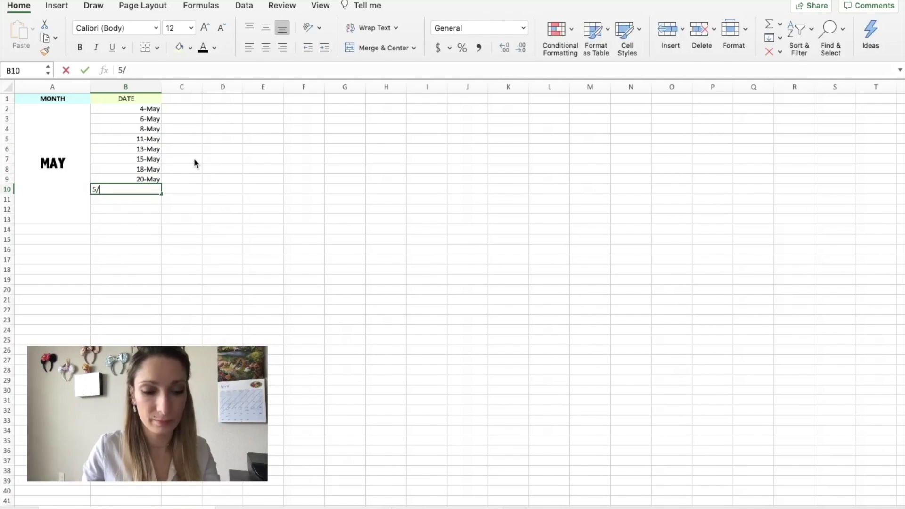
pyautogui.press('Return')
pyautogui.write('5/25')
pyautogui.press('Return')
pyautogui.write('5/27')
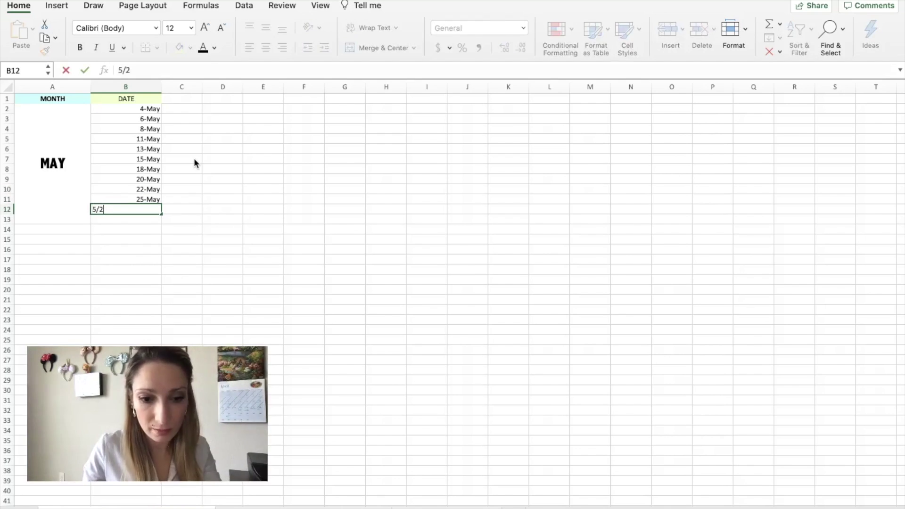
pyautogui.press('Return')
pyautogui.write('29')
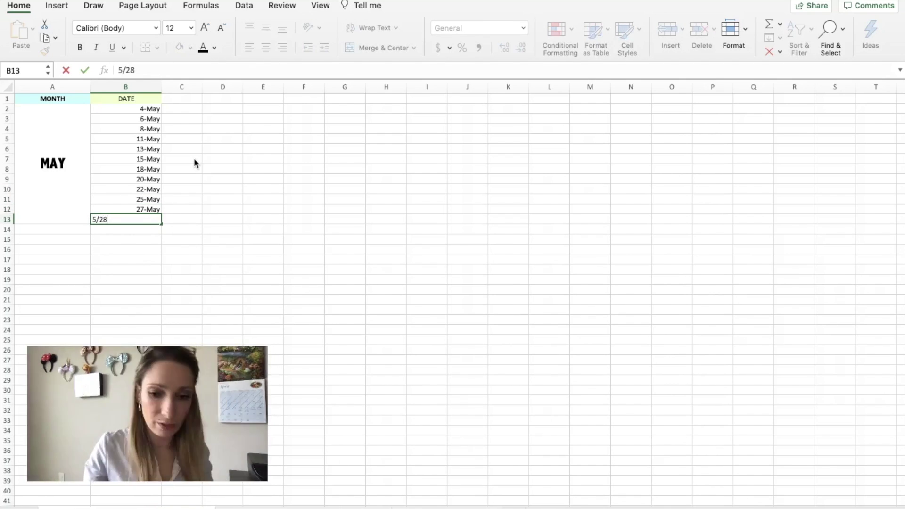
pyautogui.press('Return')
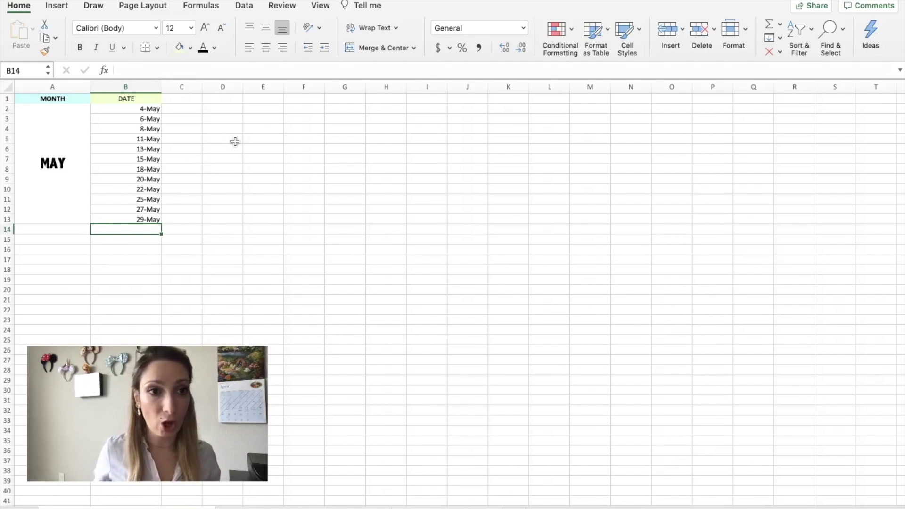
# - Bold the DATE header and add a centred TITLE header with a light purple fill in a widened column C
pyautogui.click(125, 98)
pyautogui.moveTo(203, 87); pyautogui.dragTo(232, 87)
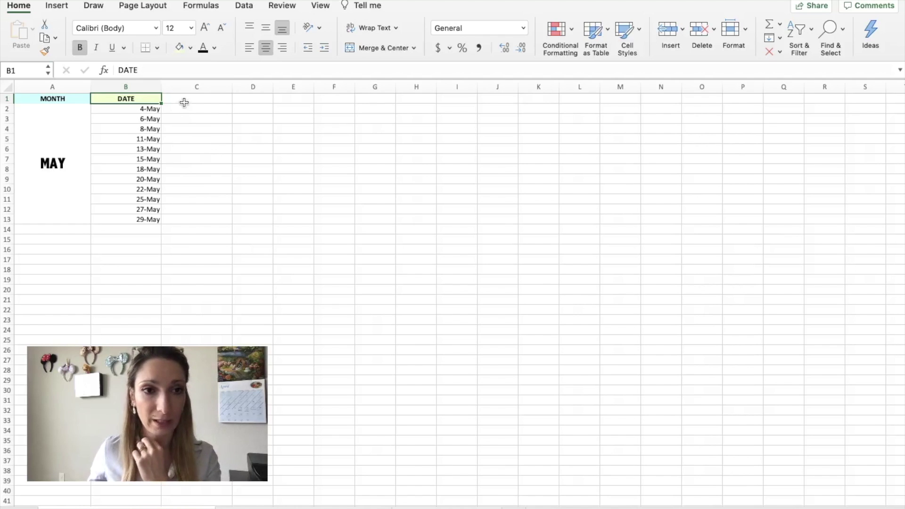
pyautogui.doubleClick(208, 99)
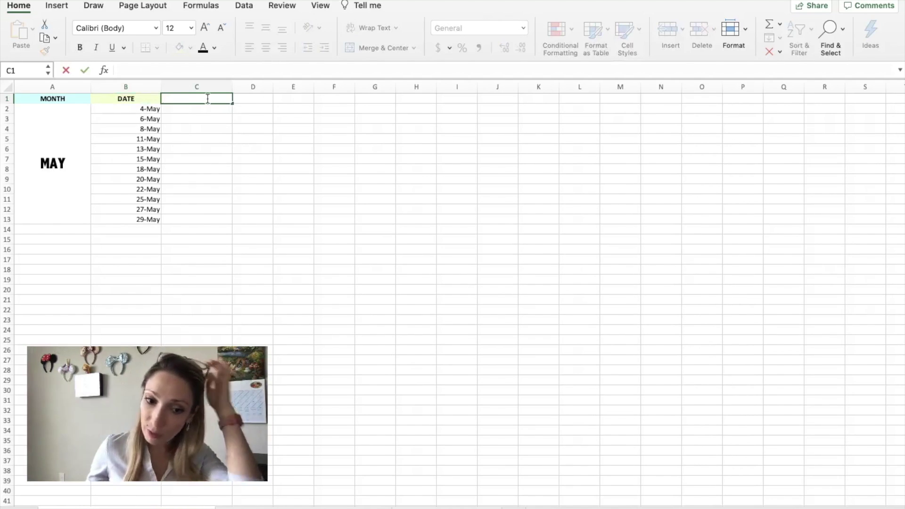
pyautogui.write('TITLE')
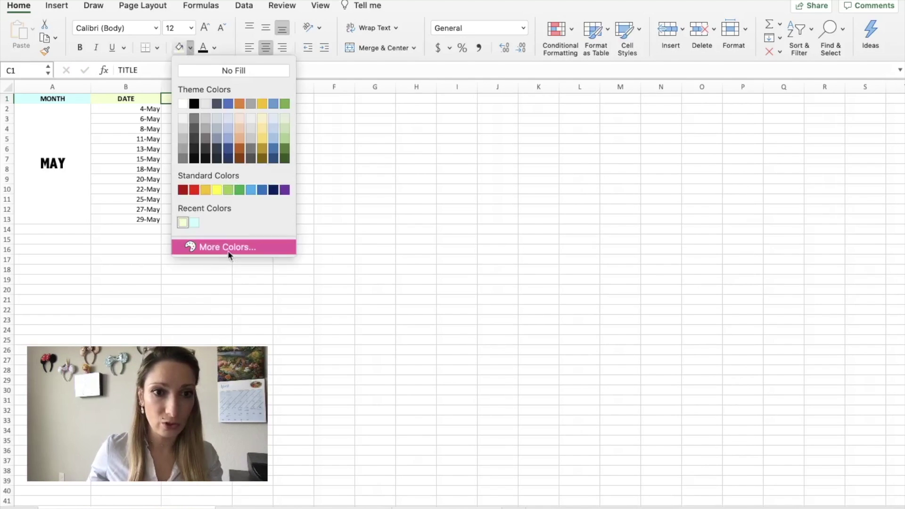
pyautogui.click(228, 251)
pyautogui.click(461, 171)
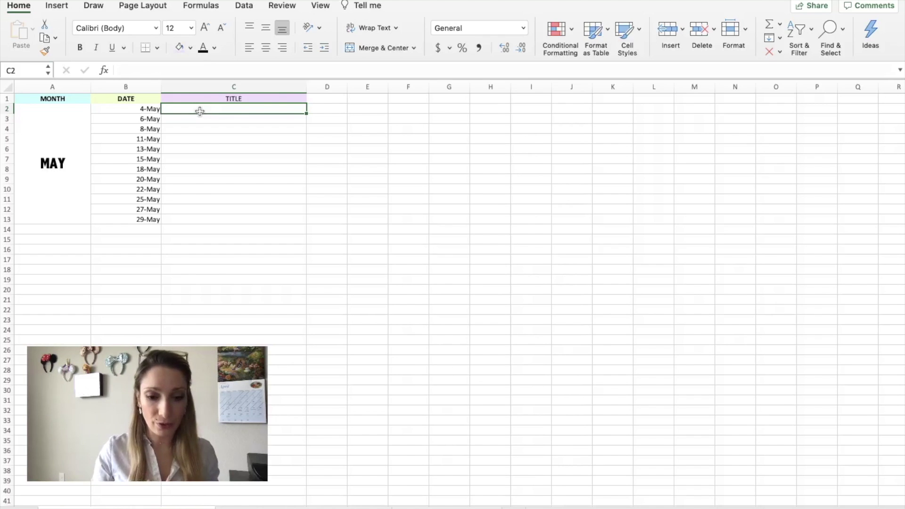
# - Enter "star wars post for may the 4th" in C2 and add the headers PICTURE, CAPTION and HASHTAG in D1 to F1, widening column D
pyautogui.doubleClick(199, 109)
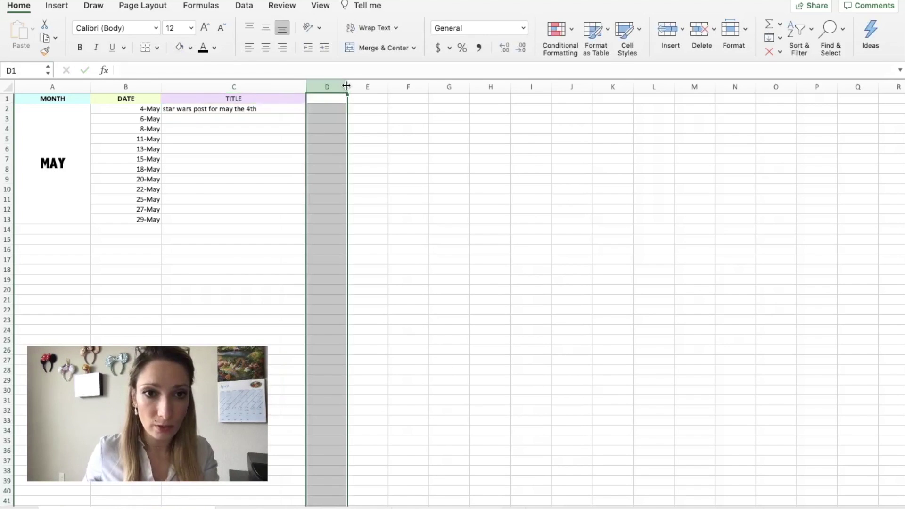
pyautogui.moveTo(347, 87); pyautogui.dragTo(415, 87)
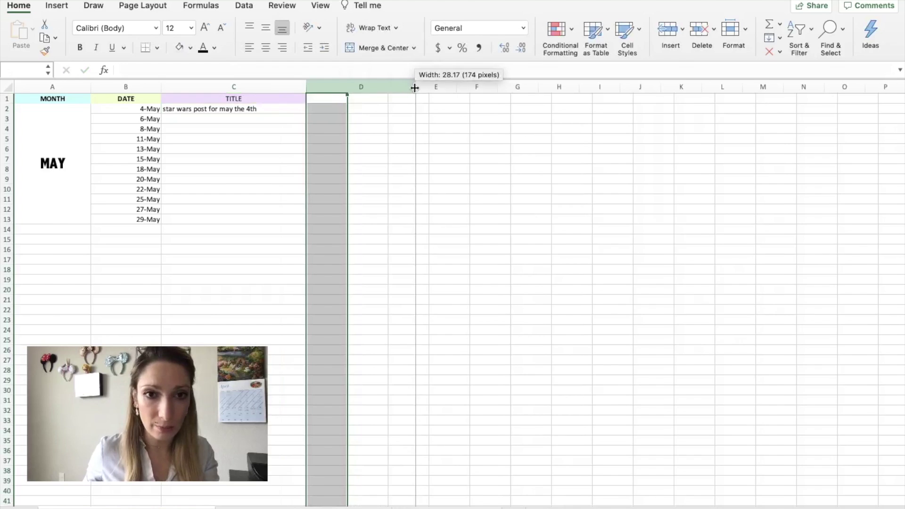
pyautogui.write('PIC')
pyautogui.write('UTE')
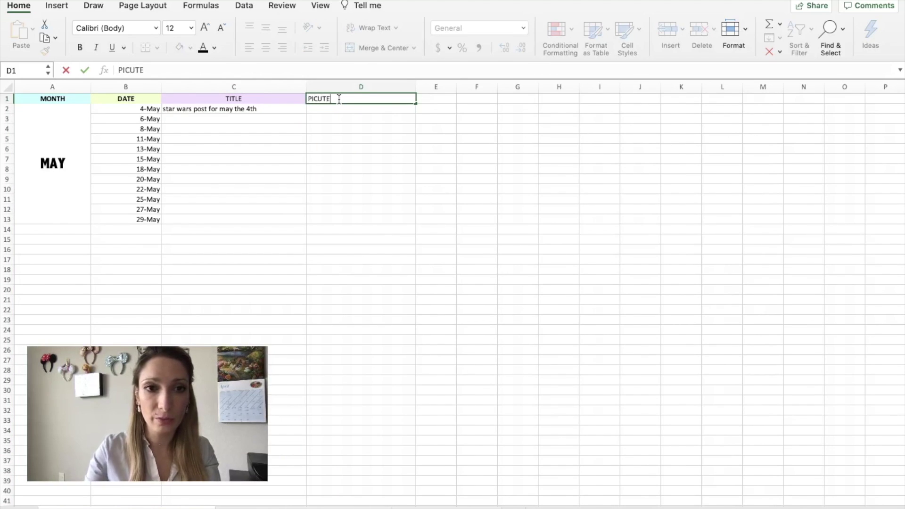
pyautogui.click(436, 98)
pyautogui.write('CA')
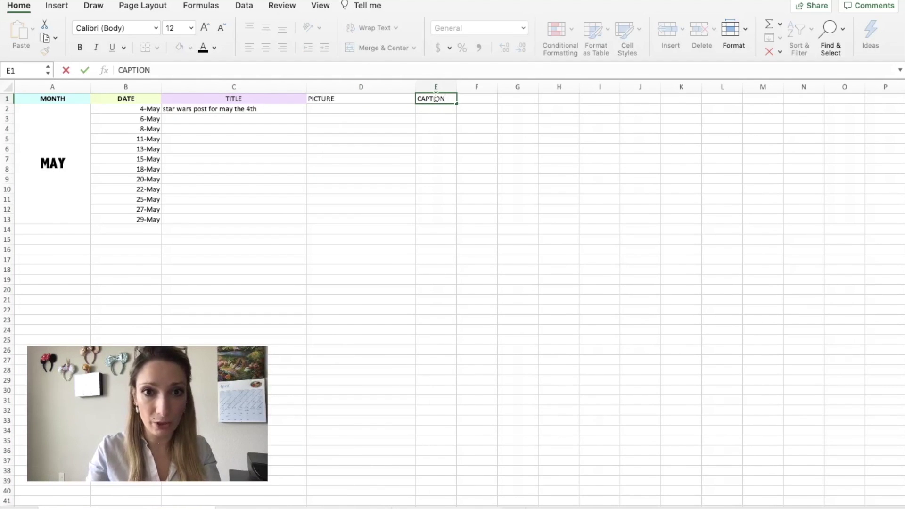
pyautogui.write('PTION')
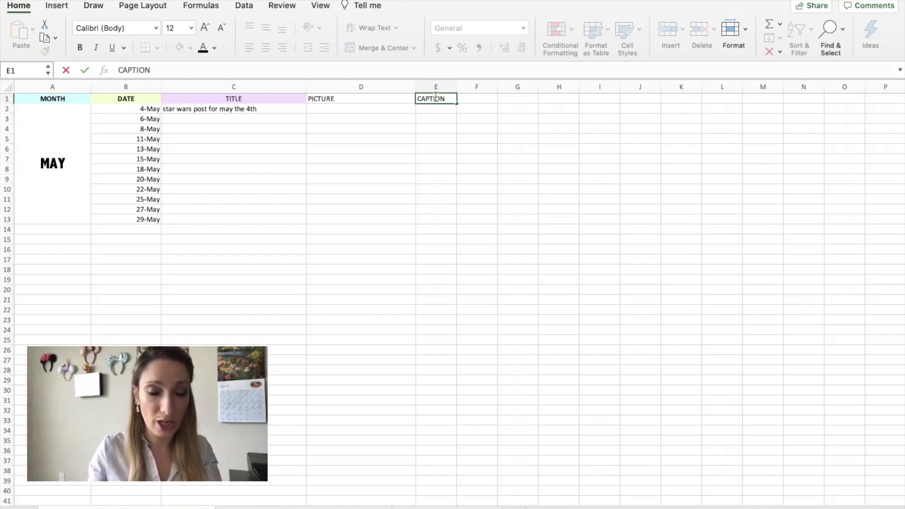
pyautogui.click(485, 98)
pyautogui.write('HASHTAG')
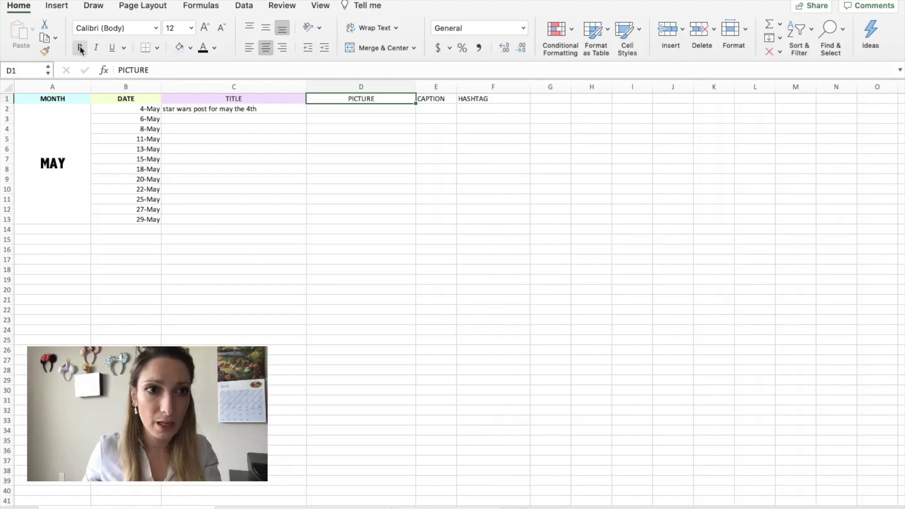
# - Make the TITLE, PICTURE, CAPTION and HASHTAG headers bold and centred in row 1
pyautogui.click(80, 49)
pyautogui.click(445, 101)
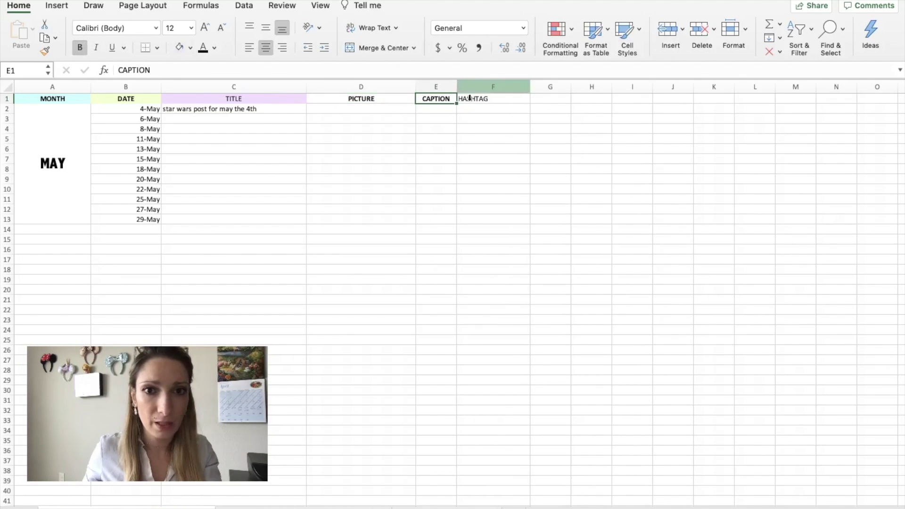
pyautogui.click(475, 100)
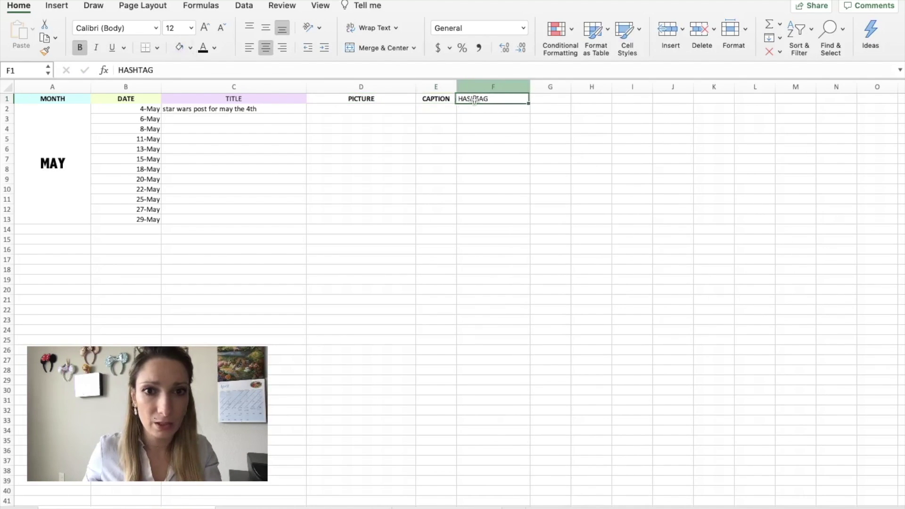
pyautogui.click(221, 98)
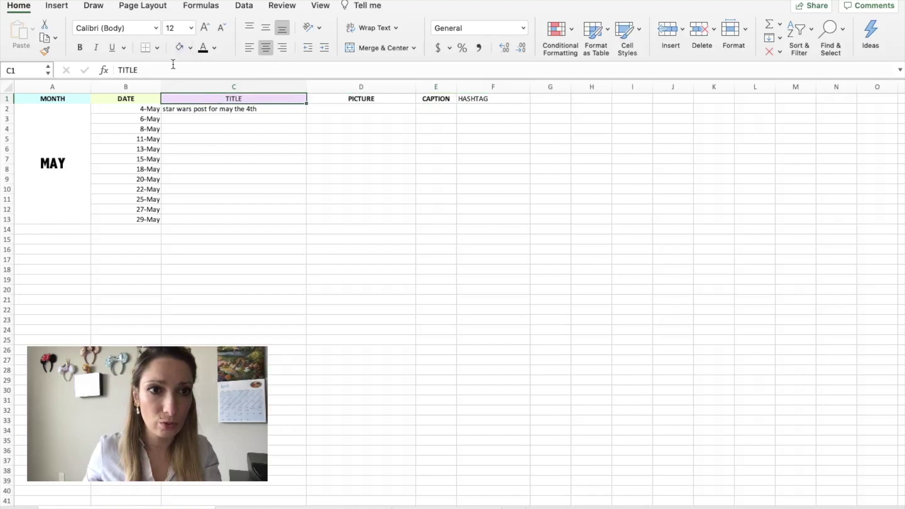
pyautogui.click(80, 49)
pyautogui.click(486, 99)
pyautogui.click(266, 49)
pyautogui.click(80, 48)
# - Fill the PICTURE header cell with a custom light pink colour
pyautogui.click(342, 99)
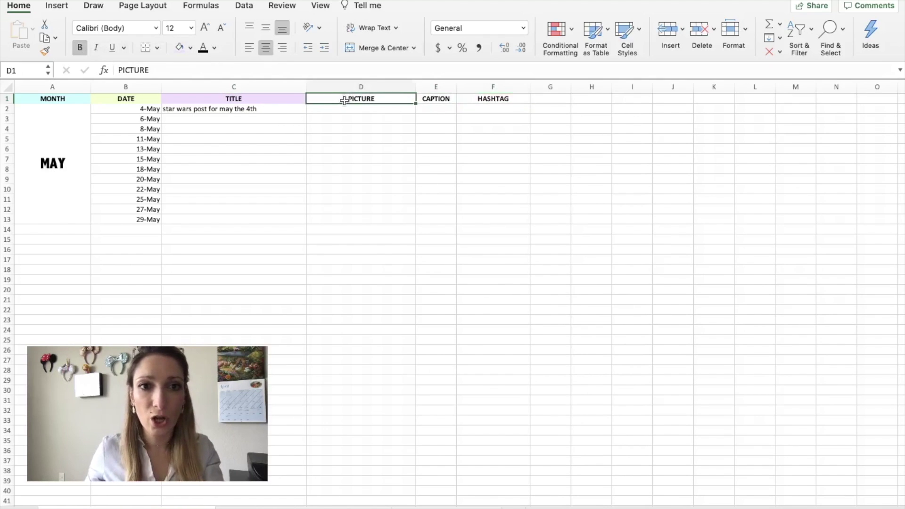
pyautogui.click(190, 47)
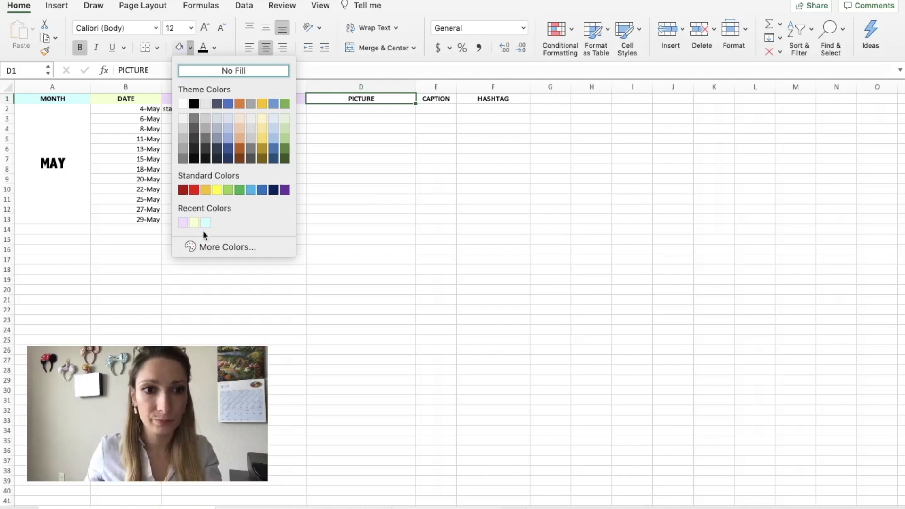
pyautogui.click(222, 246)
pyautogui.click(454, 150)
pyautogui.click(461, 157)
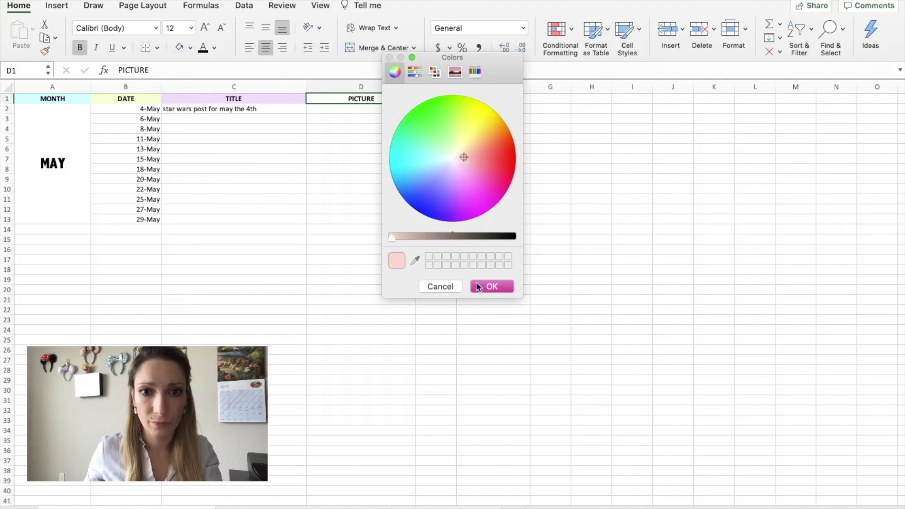
pyautogui.click(492, 286)
# - Fill the CAPTION header cell with a custom light green colour
pyautogui.click(436, 98)
pyautogui.click(191, 48)
pyautogui.click(222, 246)
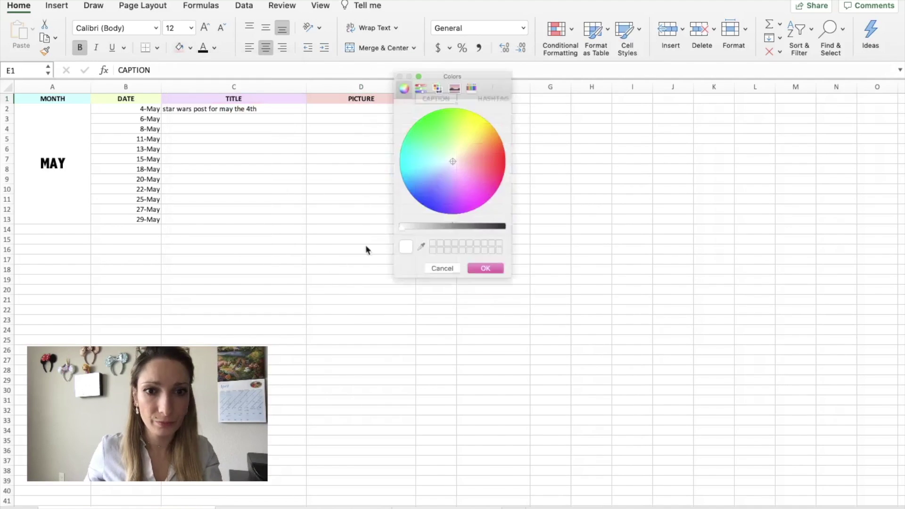
pyautogui.click(435, 148)
pyautogui.click(493, 286)
# - Fill the HASHTAG header cell with a custom light blue colour
pyautogui.click(493, 99)
pyautogui.click(191, 48)
pyautogui.click(222, 246)
pyautogui.click(452, 143)
pyautogui.click(441, 162)
pyautogui.click(492, 286)
pyautogui.click(394, 289)
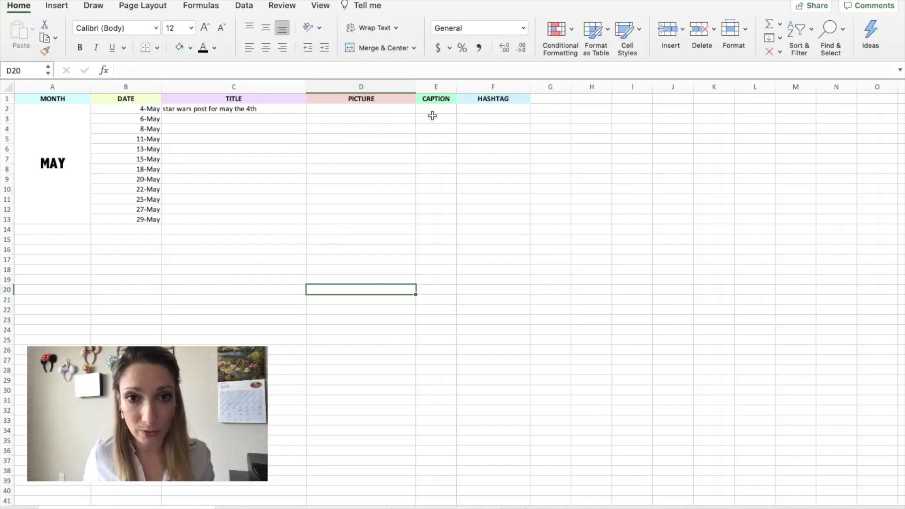
# - Widen the CAPTION and HASHTAG columns and enter "photo of me in batu" as the May 4 picture in D2
pyautogui.moveTo(457, 87); pyautogui.dragTo(515, 88)
pyautogui.moveTo(589, 87); pyautogui.dragTo(597, 85)
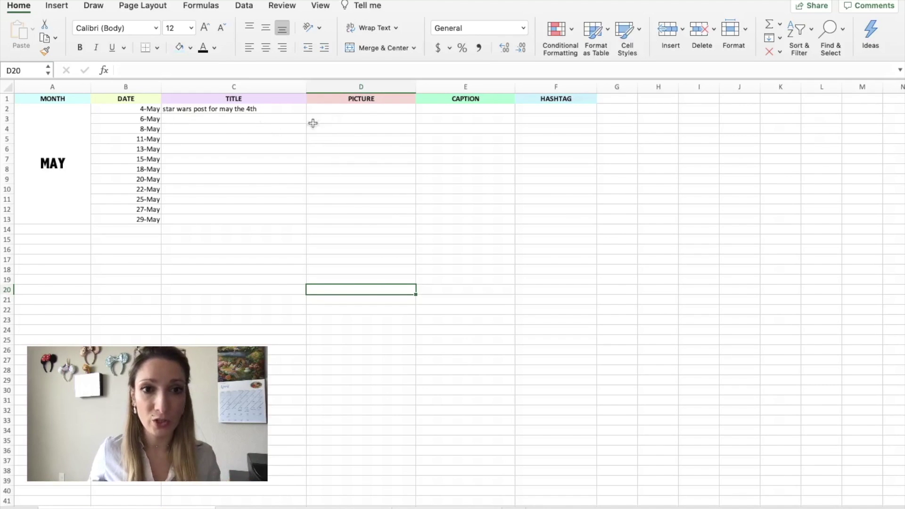
pyautogui.doubleClick(332, 109)
pyautogui.write('photo of me in batu')
# - Add a centred NOTE header in cell G1 with an orange theme fill
pyautogui.click(618, 87)
pyautogui.click(620, 98)
pyautogui.write('NOTE')
pyautogui.click(617, 269)
pyautogui.click(621, 99)
pyautogui.click(266, 48)
pyautogui.click(190, 47)
pyautogui.click(239, 137)
pyautogui.click(466, 259)
# - Enter "lightroom preset + add effect bokeh" in G2 and widen the NOTE column to fit the text
pyautogui.moveTo(638, 87); pyautogui.dragTo(704, 87)
pyautogui.doubleClick(644, 109)
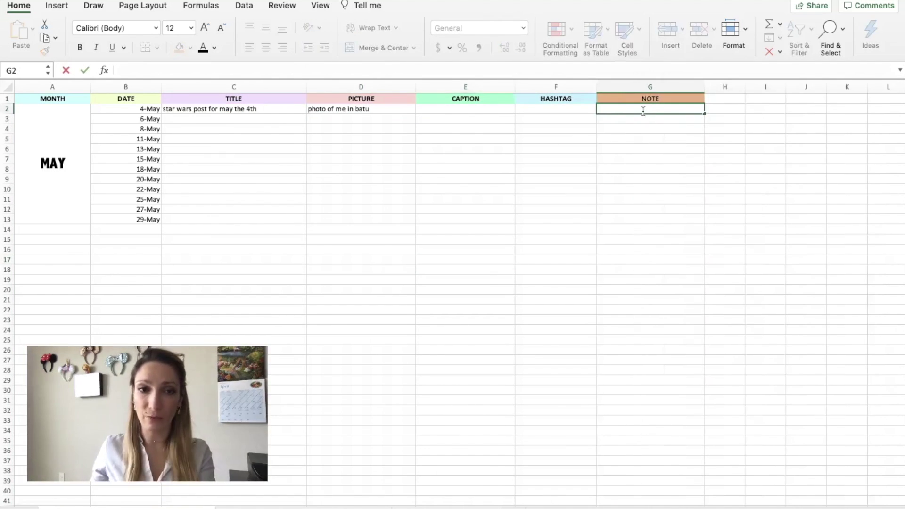
pyautogui.write('lightroom preset')
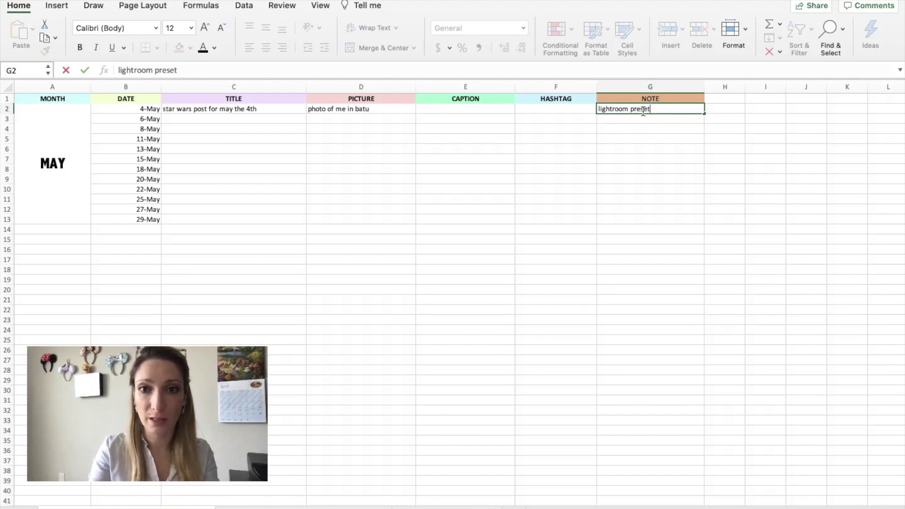
pyautogui.write(' + add effect bokeh')
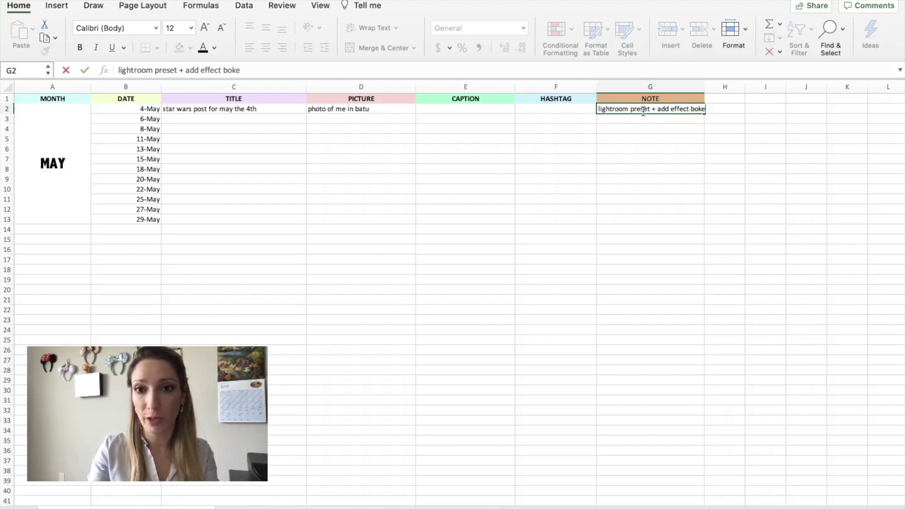
pyautogui.click(651, 179)
pyautogui.click(699, 85)
pyautogui.moveTo(704, 87); pyautogui.dragTo(728, 86)
# - Enter the caption "Happy may 4th - May the 4th be with you" in E2 and widen the CAPTION column
pyautogui.click(465, 108)
pyautogui.write('Happp')
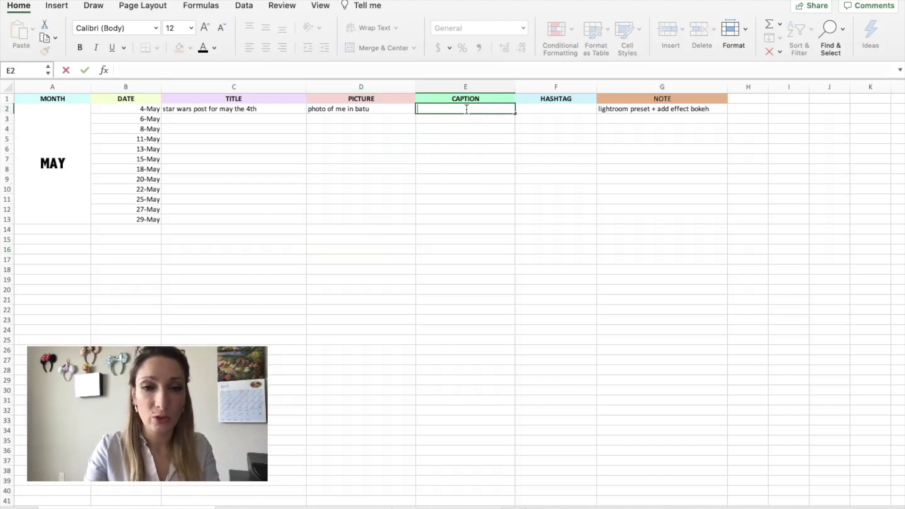
pyautogui.write(' mat')
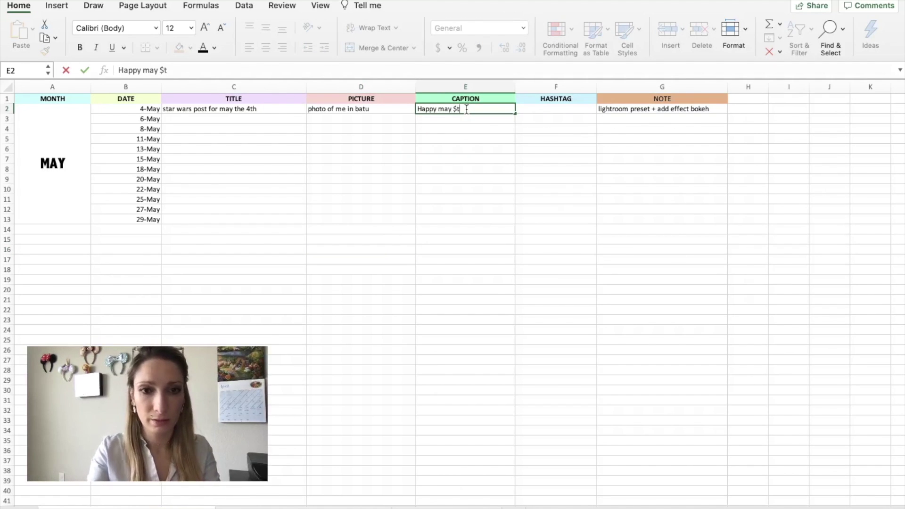
pyautogui.write('y the 4th be with you')
pyautogui.moveTo(511, 87); pyautogui.dragTo(574, 153)
pyautogui.click(372, 270)
pyautogui.moveTo(515, 86); pyautogui.dragTo(609, 86)
# - Enter #starwars #maythe4th as the May 4 hashtags in cell F2
pyautogui.click(630, 109)
pyautogui.write('#starwars #')
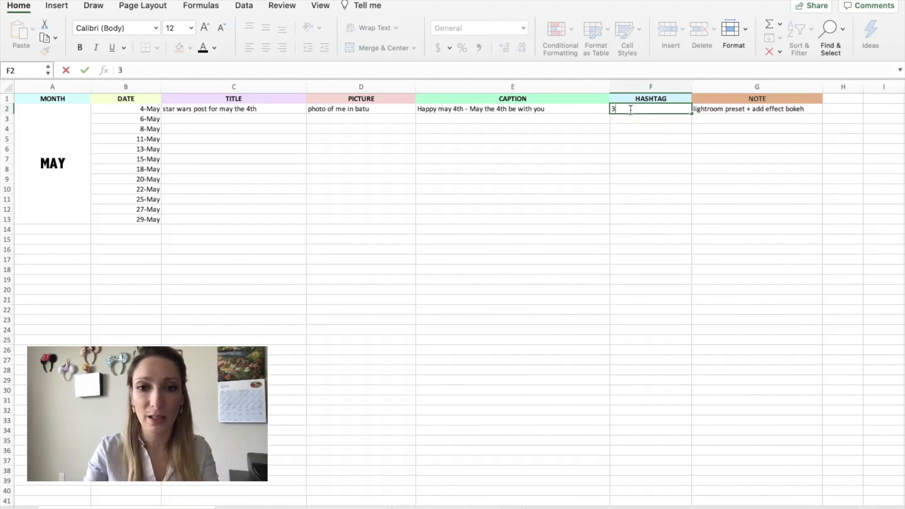
pyautogui.write('maythe4th')
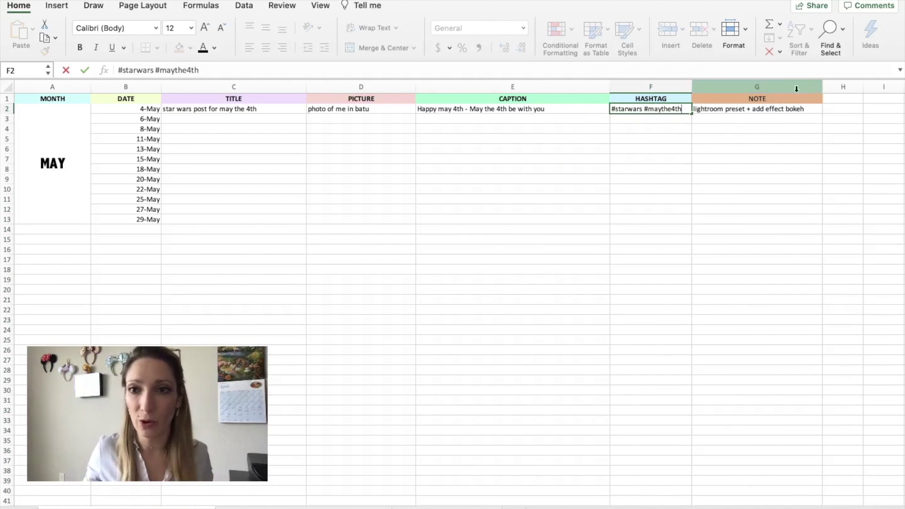
pyautogui.click(193, 122)
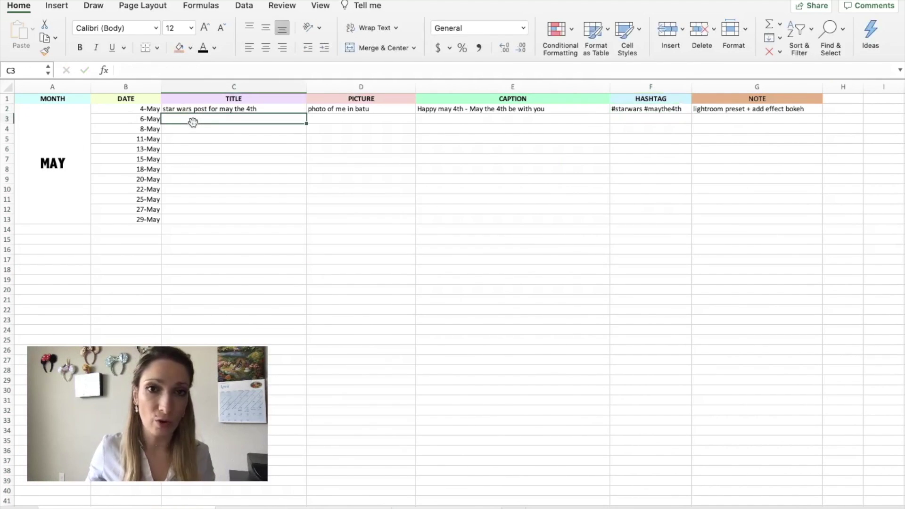
# - Fill cells A14 to G14 with black and reduce the height of row 14 to form a thin divider below May
pyautogui.click(71, 341)
pyautogui.click(31, 231)
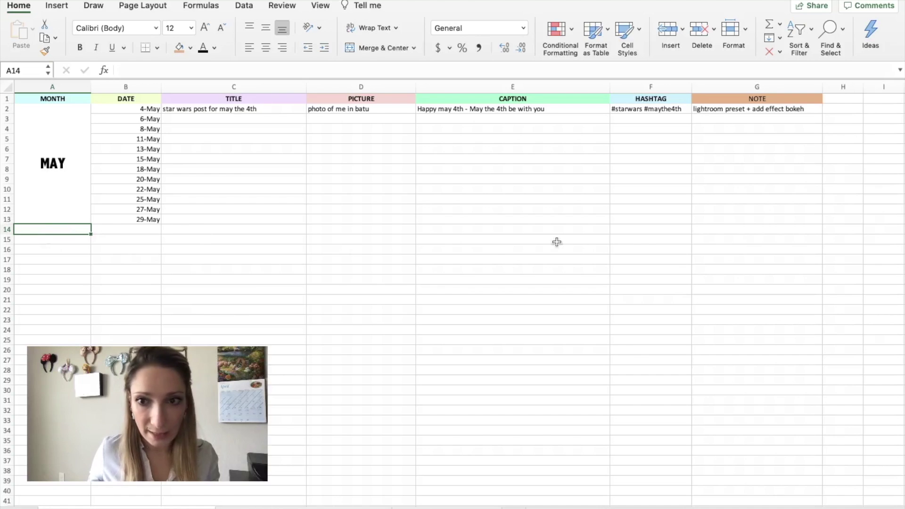
pyautogui.keyDown('shift'); pyautogui.click(769, 230); pyautogui.keyUp('shift')
pyautogui.click(190, 48)
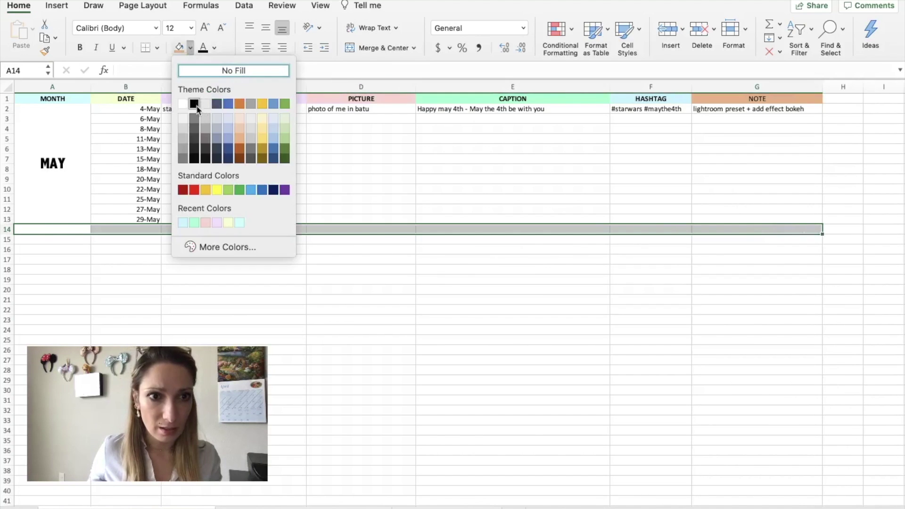
pyautogui.click(197, 105)
pyautogui.moveTo(7, 234); pyautogui.dragTo(10, 229)
pyautogui.click(61, 302)
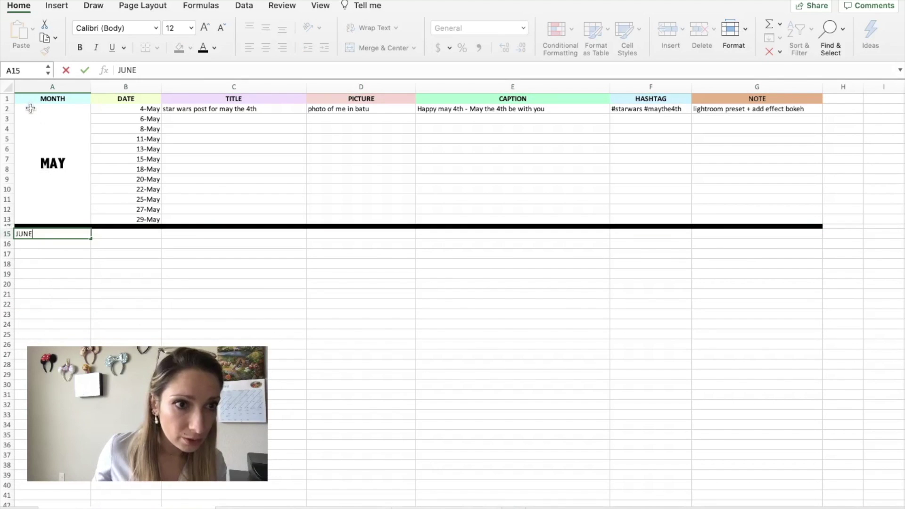
# - Copy the merged MAY cell to A15 below the divider and change the copy's text to JUNE
pyautogui.click(30, 109)
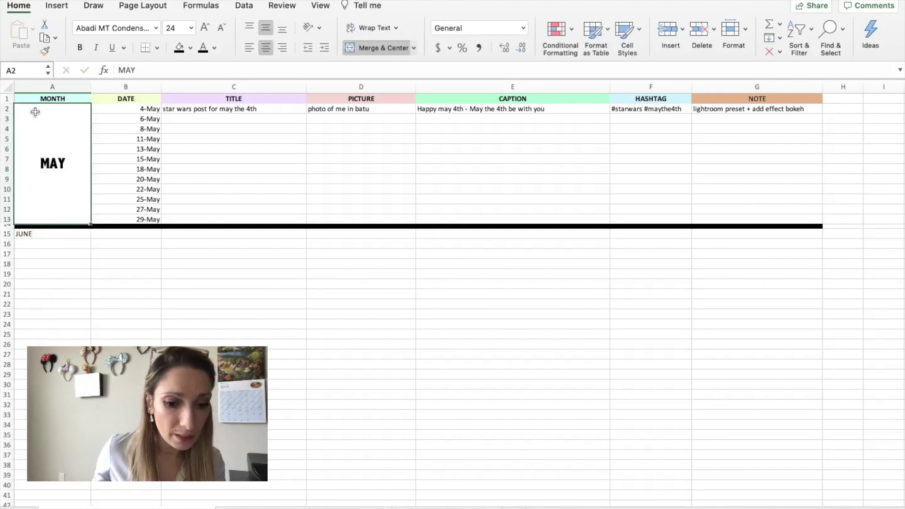
pyautogui.hotkey('ctrl', 'c')
pyautogui.click(29, 234)
pyautogui.hotkey('ctrl', 'v')
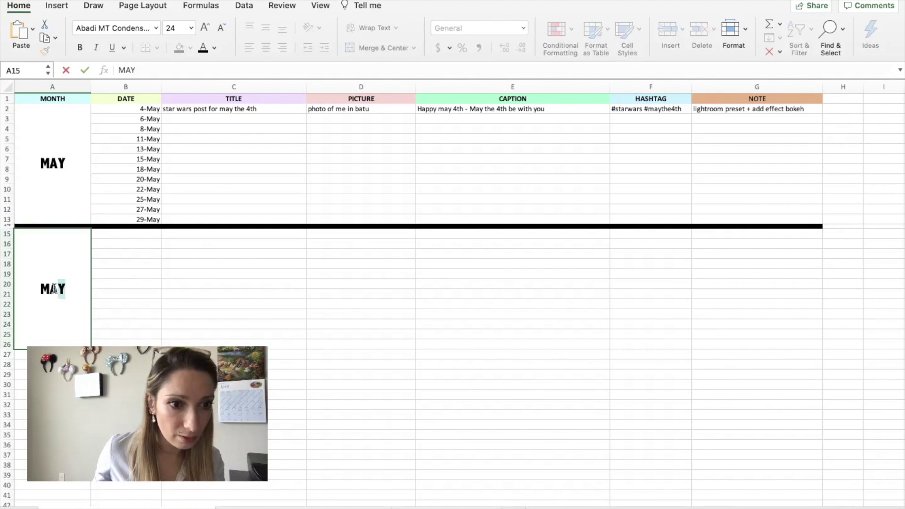
pyautogui.write('JUNE')
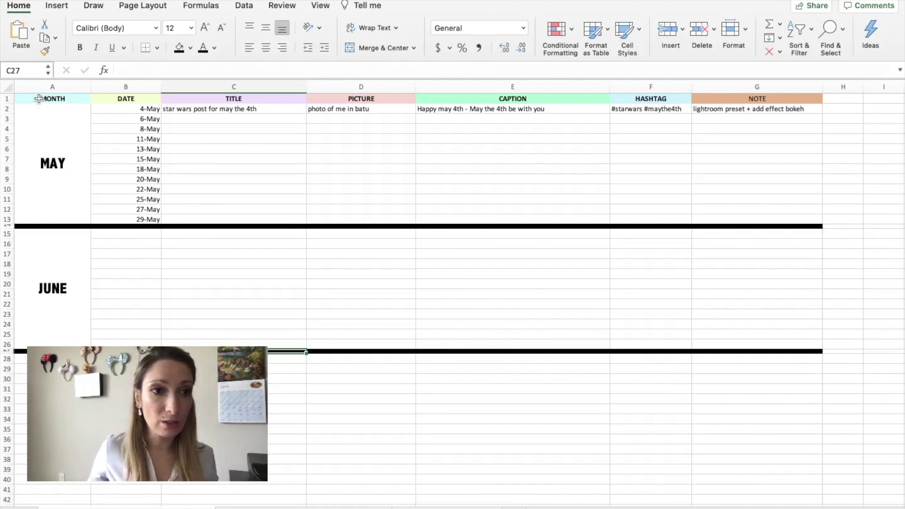
# - Copy the calendar range A1:G29 and paste it into the empty sheets, starting at cell A1
pyautogui.click(39, 99)
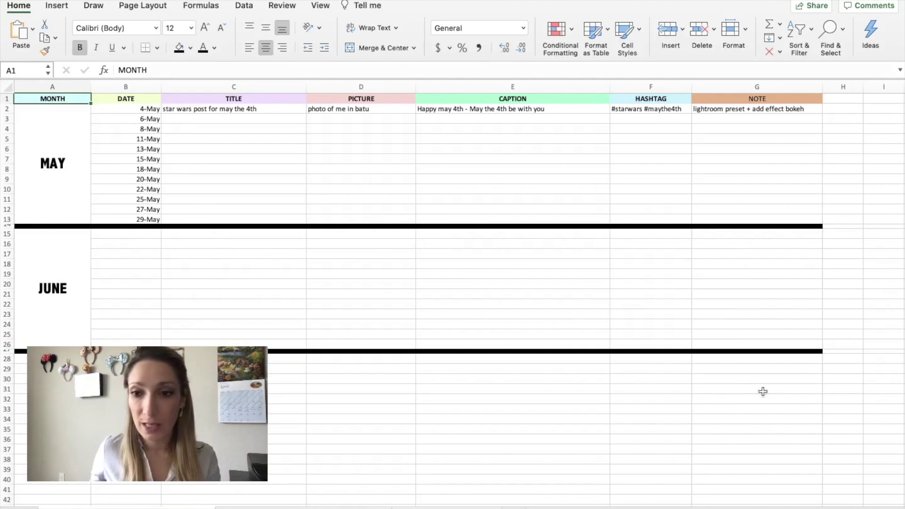
pyautogui.keyDown('shift'); pyautogui.click(801, 369); pyautogui.keyUp('shift')
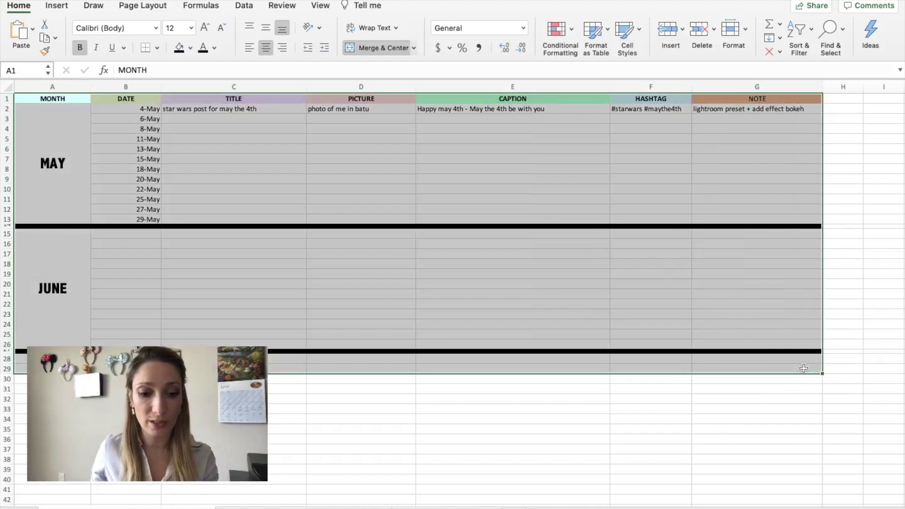
pyautogui.press('super+c')
pyautogui.click(302, 508)
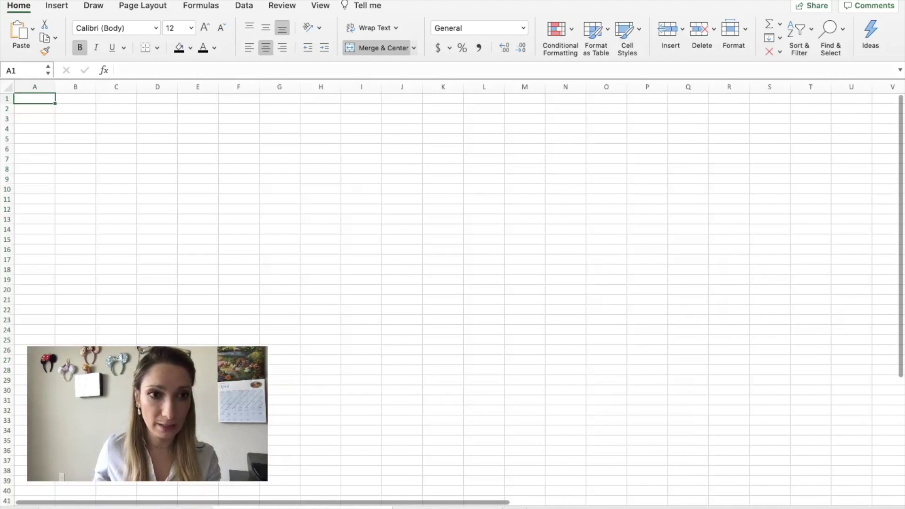
pyautogui.press('super+v')
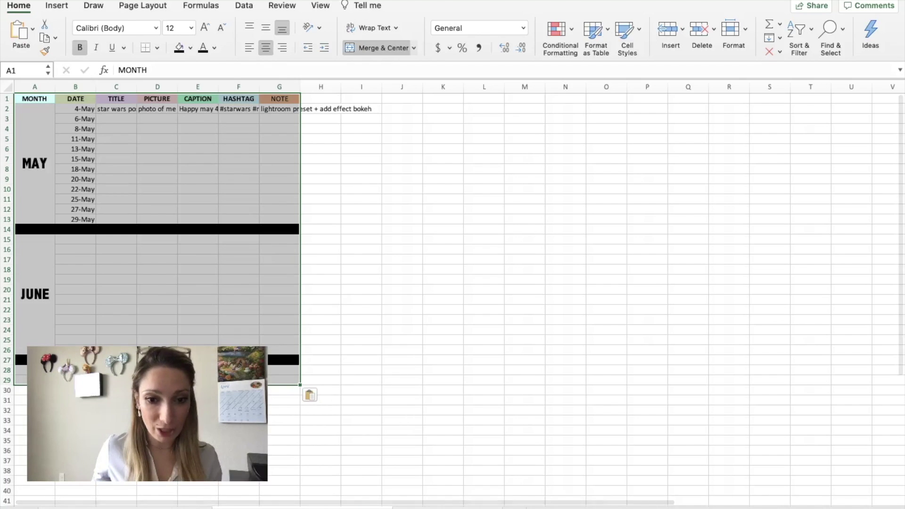
pyautogui.press('super+z')
pyautogui.press('super+v')
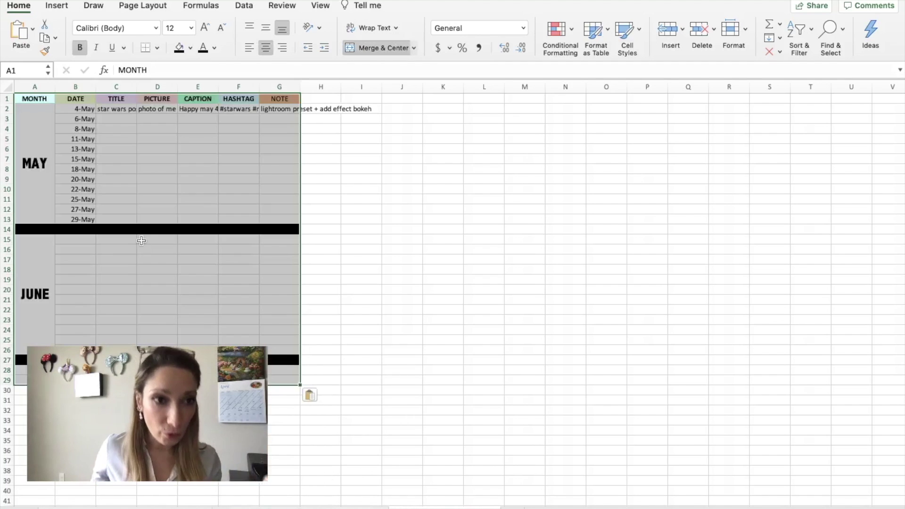
# - Rename the PICTURE header to VIDEOS NUMBER and the CAPTION header to FILMING, and widen columns C, D and E
pyautogui.click(83, 99)
pyautogui.click(163, 99)
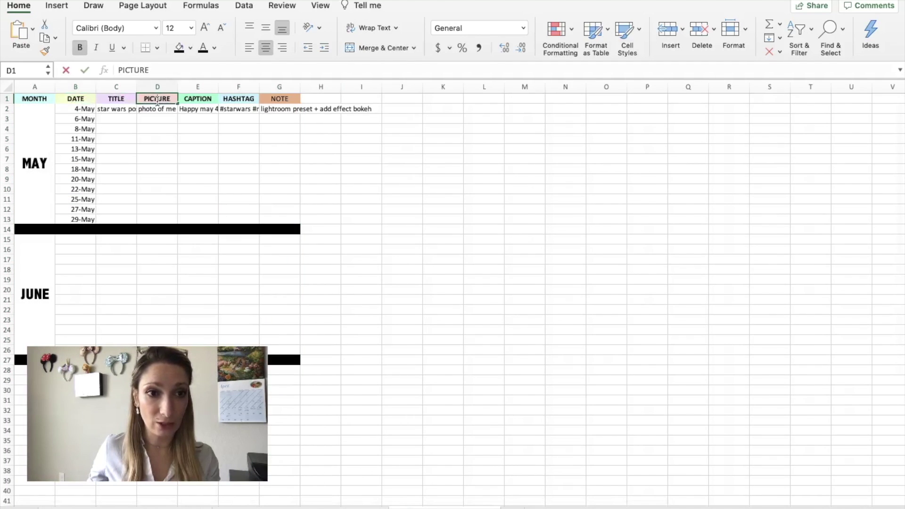
pyautogui.doubleClick(177, 99)
pyautogui.moveTo(152, 99); pyautogui.dragTo(145, 99)
pyautogui.write('VIDEOS NUMBER')
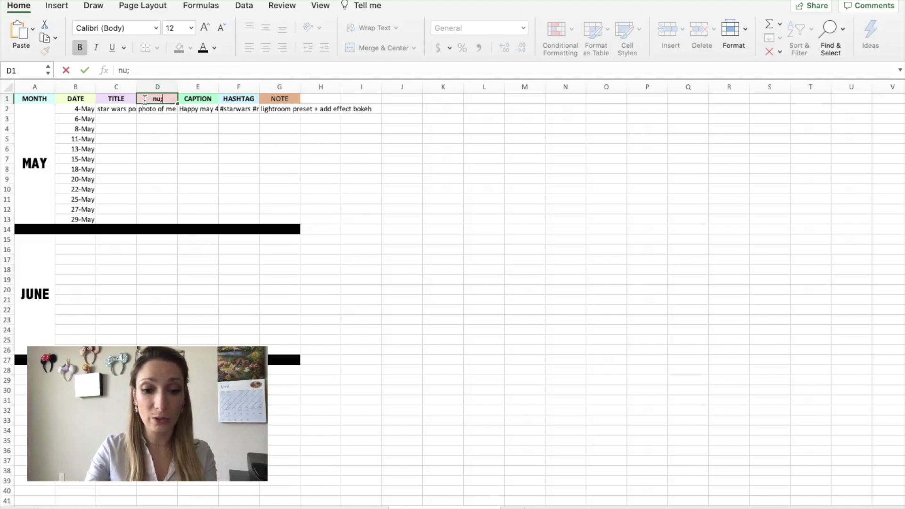
pyautogui.click(406, 170)
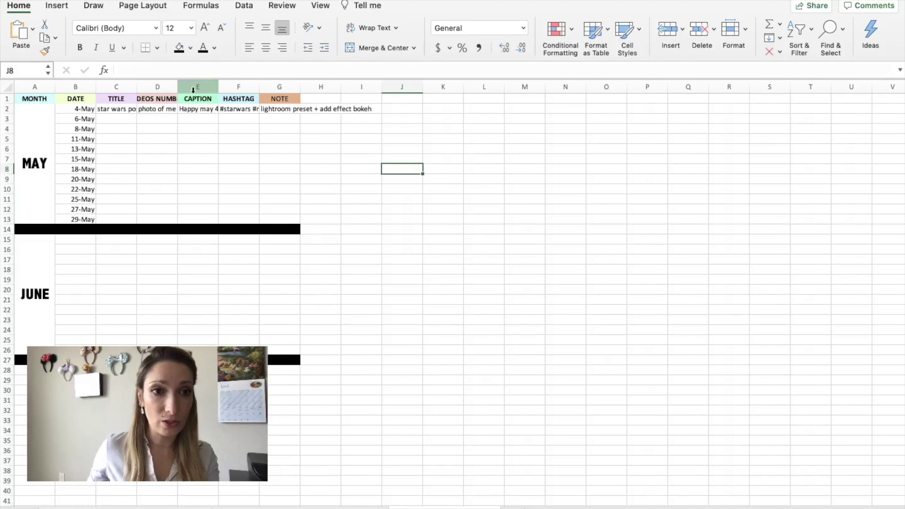
pyautogui.moveTo(178, 87); pyautogui.dragTo(302, 87)
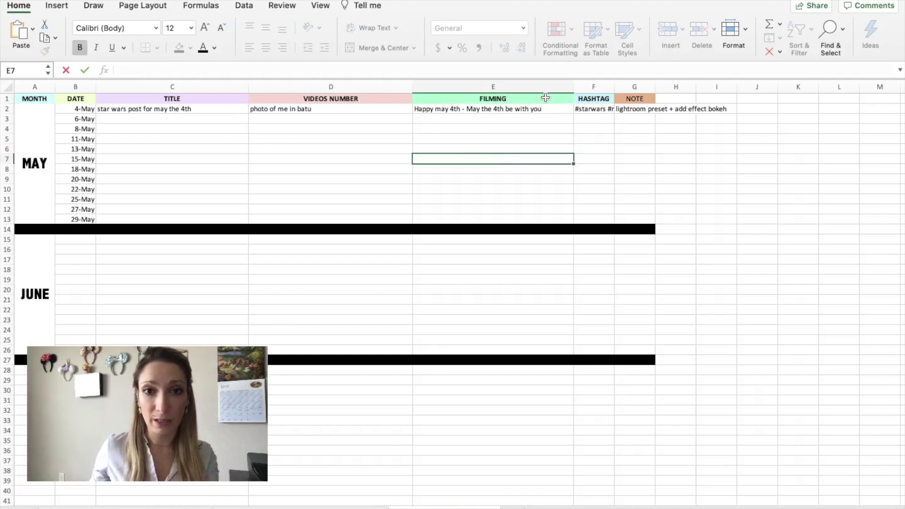
# - Replace the May 4 caption in cell E2 with an x under the FILMING header
pyautogui.click(544, 109)
pyautogui.write('x')
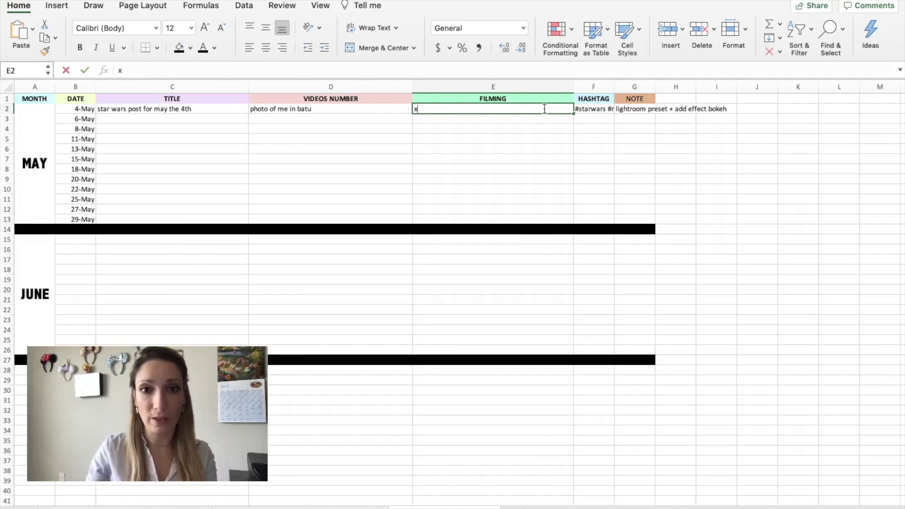
pyautogui.click(532, 180)
# - Widen column F and replace its HASHTAG header in F1 with "complete"
pyautogui.moveTo(614, 87); pyautogui.dragTo(684, 87)
pyautogui.click(614, 102)
pyautogui.doubleClick(599, 97)
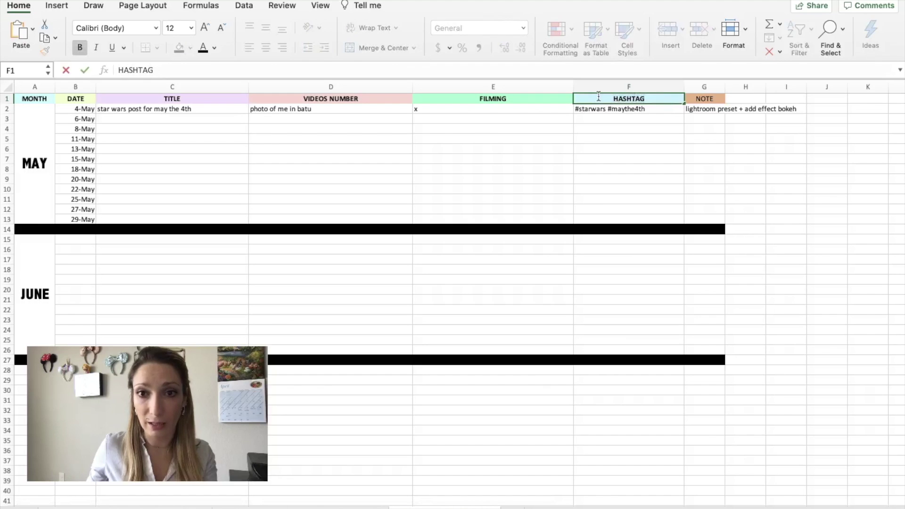
pyautogui.write('complete')
pyautogui.press('BackSpace')
pyautogui.press('BackSpace')
pyautogui.press('BackSpace')
pyautogui.press('BackSpace')
pyautogui.press('BackSpace')
pyautogui.press('BackSpace')
pyautogui.press('BackSpace')
pyautogui.press('BackSpace')
pyautogui.write('c=complete')
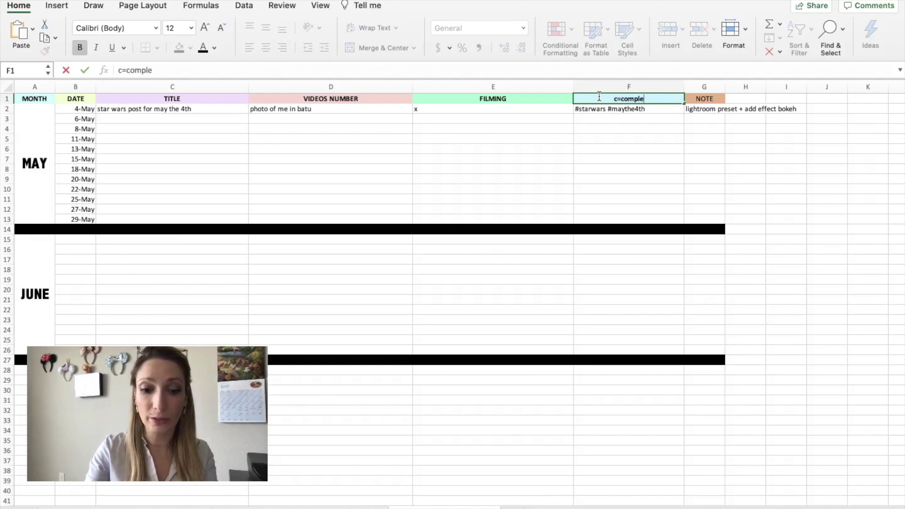
pyautogui.press('BackSpace')
pyautogui.press('BackSpace')
pyautogui.press('BackSpace')
pyautogui.press('BackSpace')
pyautogui.press('BackSpace')
pyautogui.press('BackSpace')
pyautogui.press('BackSpace')
pyautogui.press('BackSpace')
pyautogui.press('BackSpace')
pyautogui.press('BackSpace')
pyautogui.write('complete')
pyautogui.press('Return')
# - Replace the May 4 hashtags in F2 with an x and widen the NOTE column to fit its text
pyautogui.moveTo(659, 109); pyautogui.dragTo(616, 109)
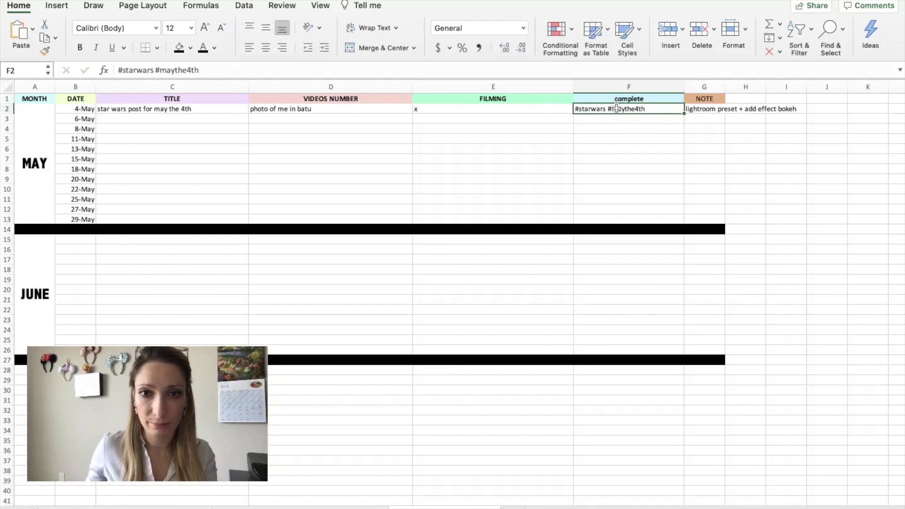
pyautogui.write('x')
pyautogui.press('Return')
pyautogui.press('Return')
pyautogui.click(723, 97)
pyautogui.moveTo(725, 87); pyautogui.dragTo(815, 87)
pyautogui.hscroll(6, 802, 103)
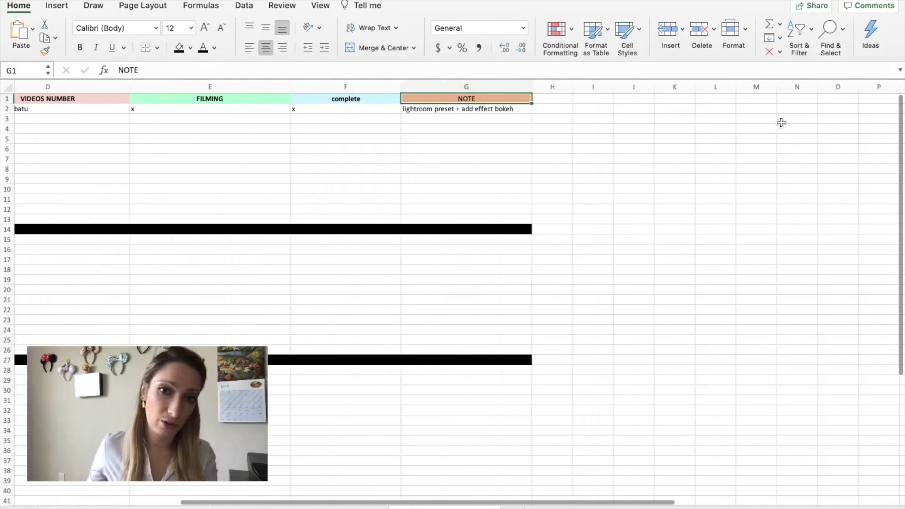
# - Enter the header IDEAS in cell K1 and center it
pyautogui.click(667, 89)
pyautogui.doubleClick(672, 97)
pyautogui.write('IDEAS')
pyautogui.click(675, 180)
pyautogui.click(675, 99)
pyautogui.click(266, 48)
# - Fill the IDEAS header cell with a custom salmon color
pyautogui.click(190, 48)
pyautogui.click(226, 244)
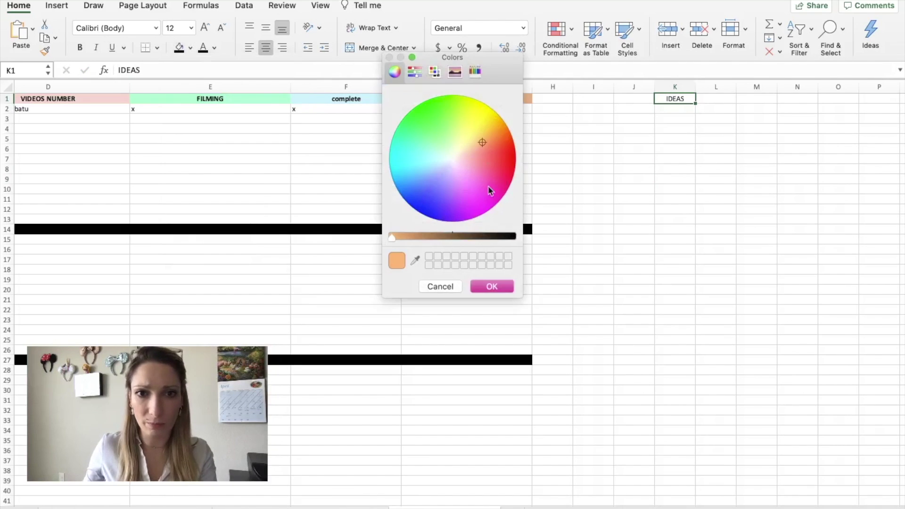
pyautogui.click(491, 285)
pyautogui.click(635, 279)
# - Widen the IDEAS column and enter the sample idea "HOW TO BLABLA" in cell K2
pyautogui.click(675, 99)
pyautogui.moveTo(696, 87); pyautogui.dragTo(828, 86)
pyautogui.click(712, 109)
pyautogui.write('HOW TO BLABLA')
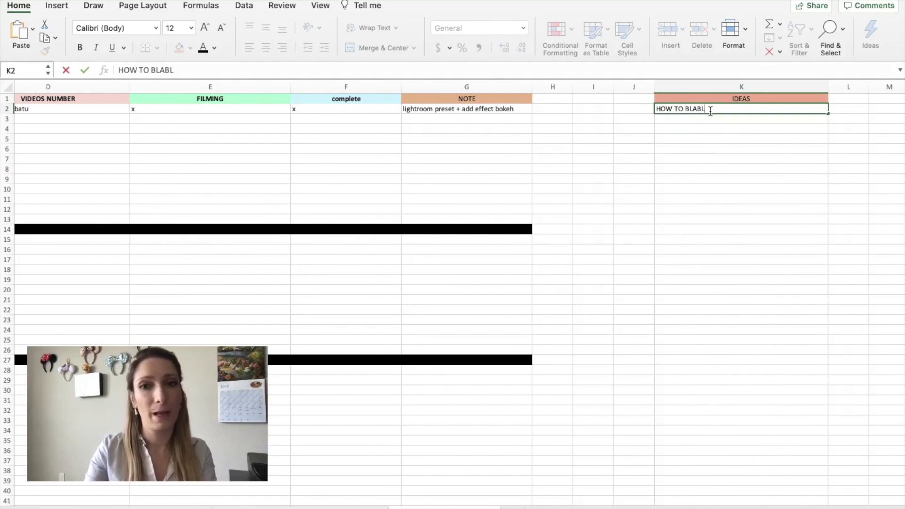